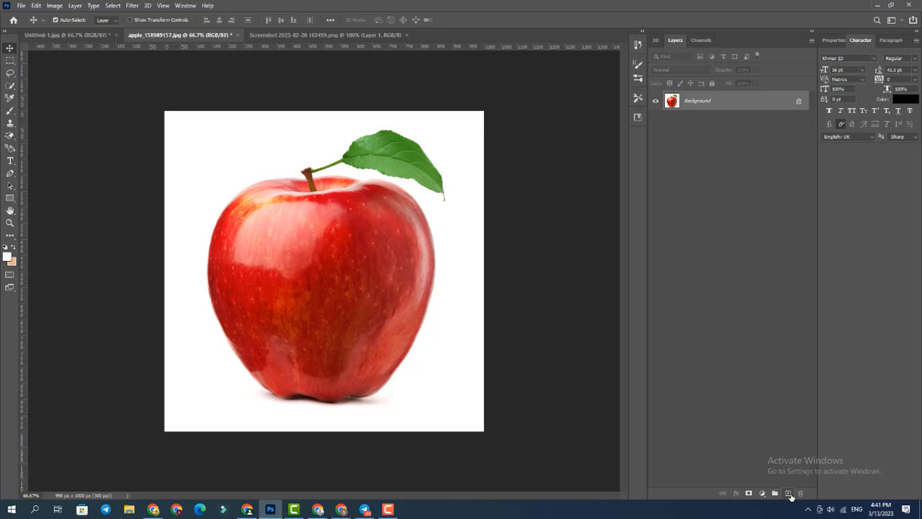
Step: Duplicate the Background layer and select the apple with its stem and leaf on the copy, using the Quick Selection tool with an enlarged brush
drag(673, 102, 790, 493)
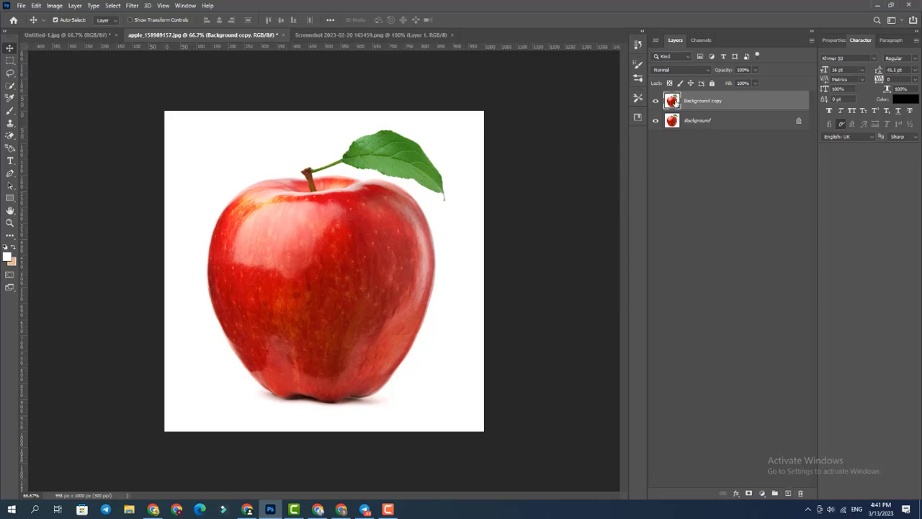
click(9, 90)
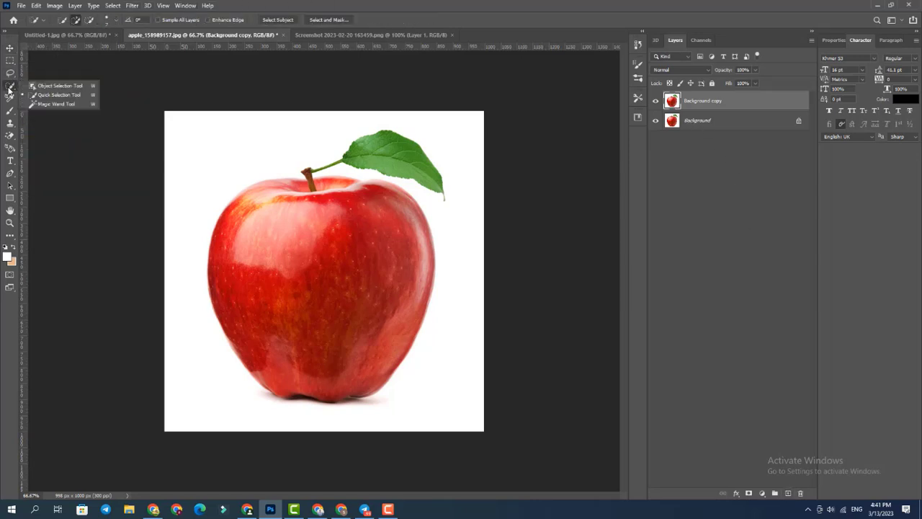
click(64, 96)
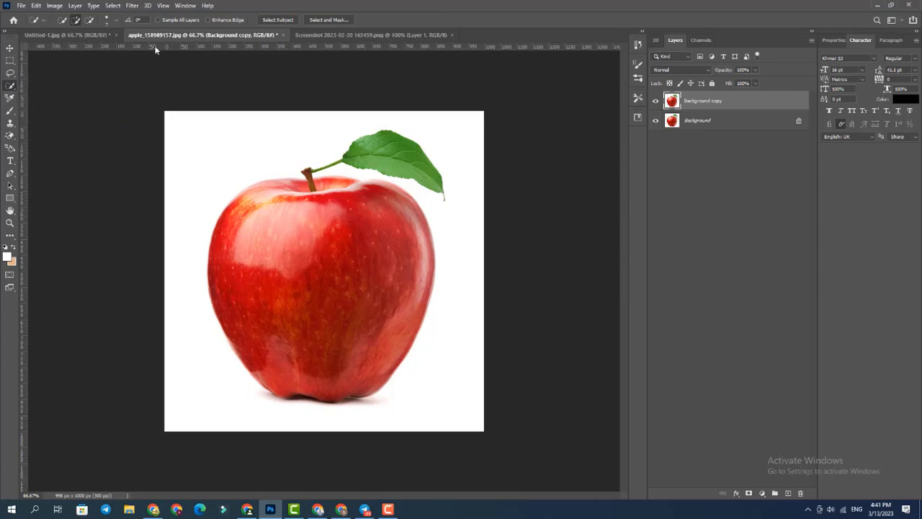
click(116, 20)
drag(70, 48, 74, 48)
mouse_move(347, 220)
mouse_down()
mouse_move(269, 222)
mouse_move(296, 196)
mouse_move(297, 207)
mouse_move(308, 172)
mouse_move(310, 188)
mouse_move(294, 193)
mouse_move(290, 180)
mouse_move(244, 209)
mouse_move(240, 284)
mouse_move(270, 352)
mouse_move(294, 370)
mouse_move(325, 368)
mouse_up()
mouse_move(310, 176)
mouse_down()
mouse_move(317, 205)
mouse_move(314, 184)
mouse_move(332, 168)
mouse_move(320, 171)
mouse_move(378, 150)
mouse_move(441, 189)
mouse_up()
Step: Refine the selection around the leaf tip and subtract the white gap between the leaf, stem and top of the apple
scroll(441, 189, up, 4)
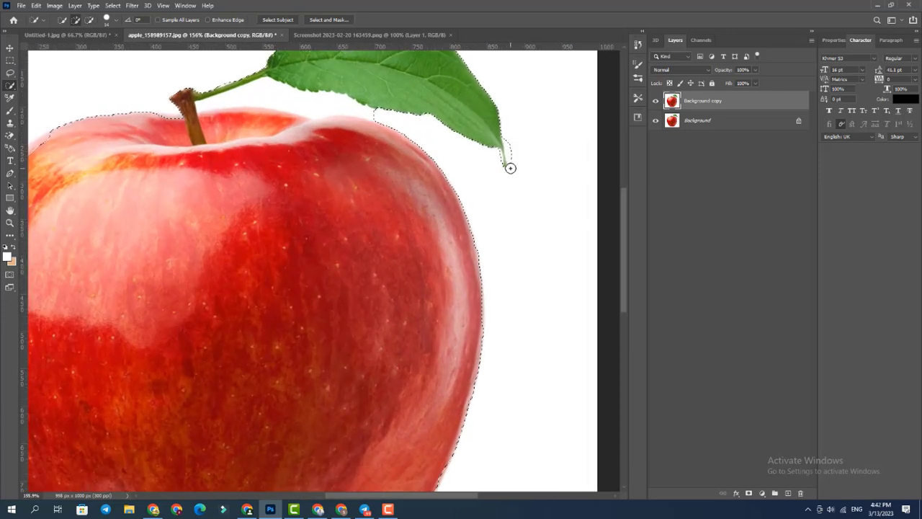
key(alt)
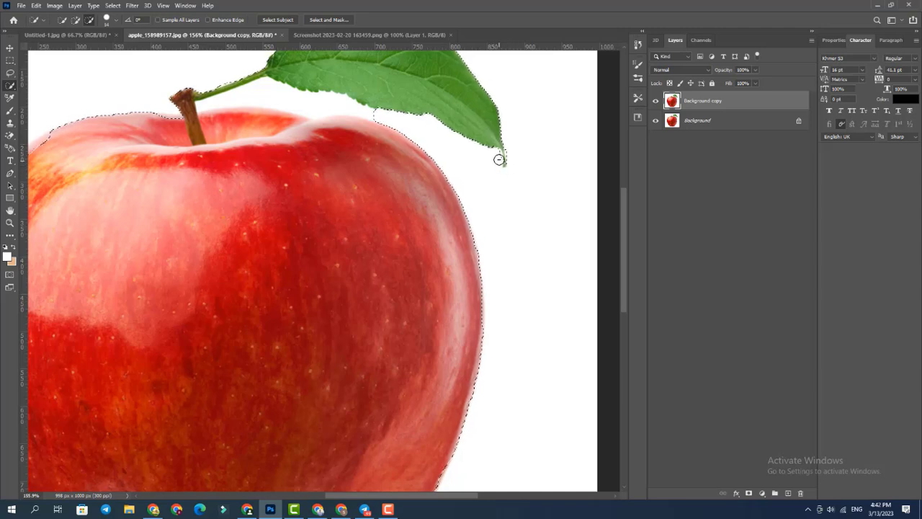
click(322, 106)
drag(322, 106, 234, 97)
click(76, 19)
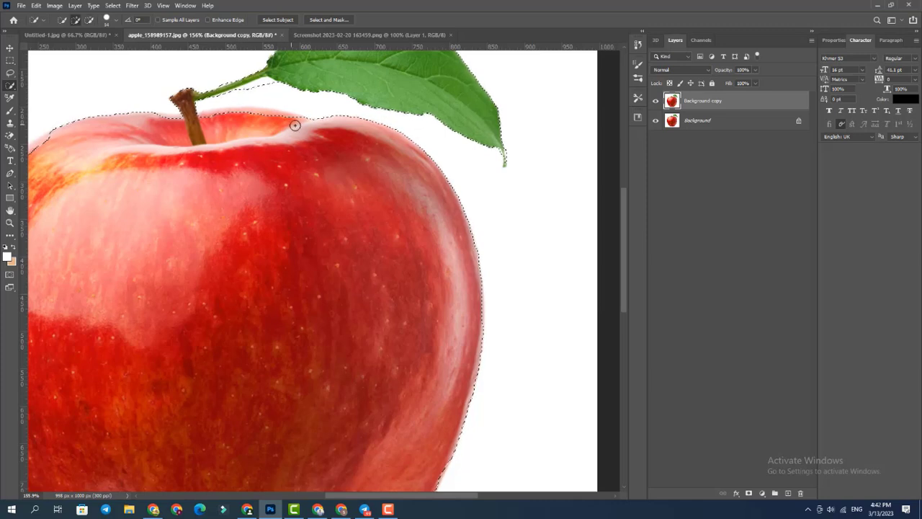
click(89, 19)
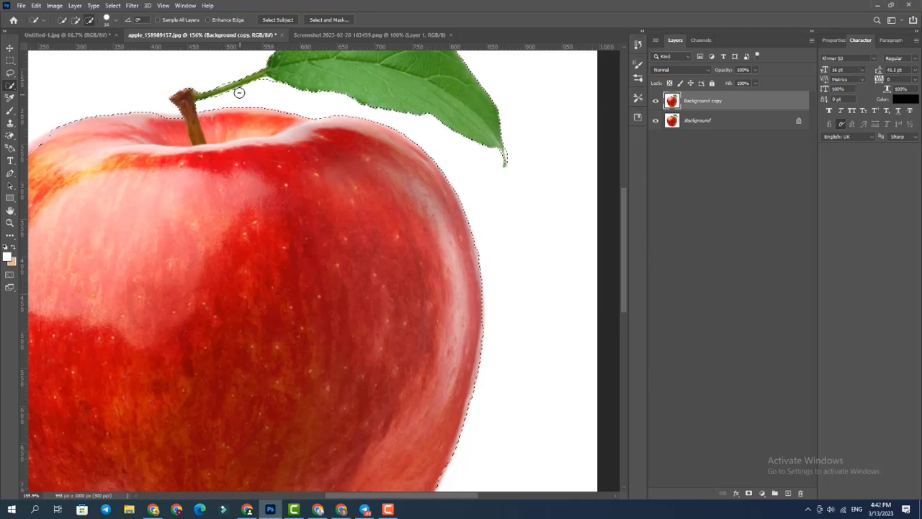
Step: Touch up the selection along the apple's upper-left shoulder and lower-left edge
scroll(293, 157, down, 5)
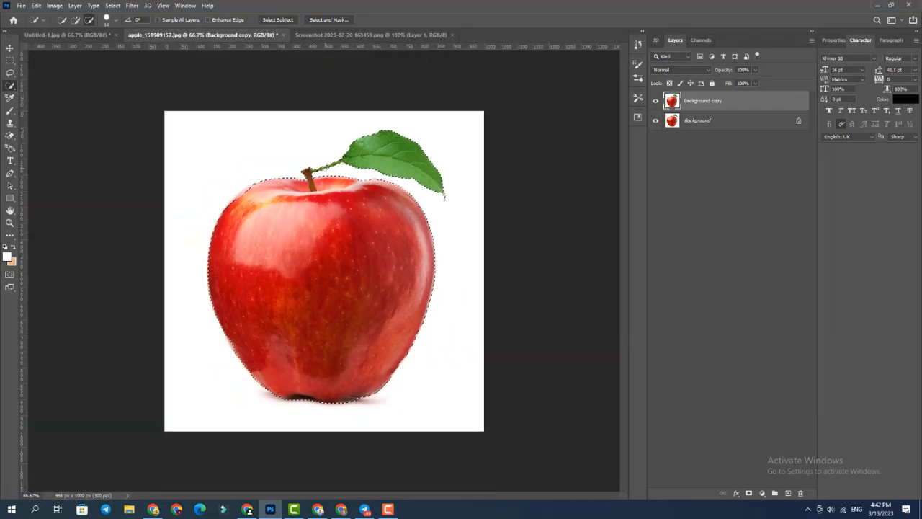
scroll(142, 117, up, 1)
scroll(230, 139, up, 2)
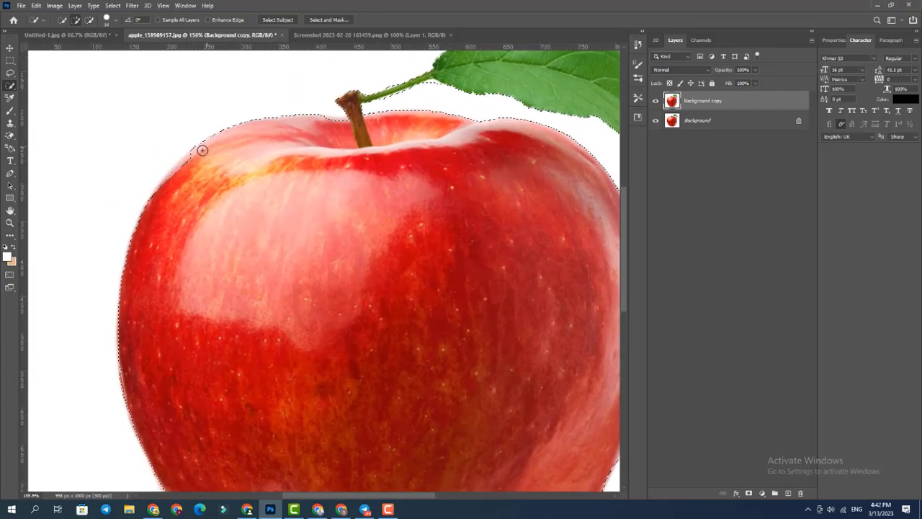
scroll(336, 192, down, 3)
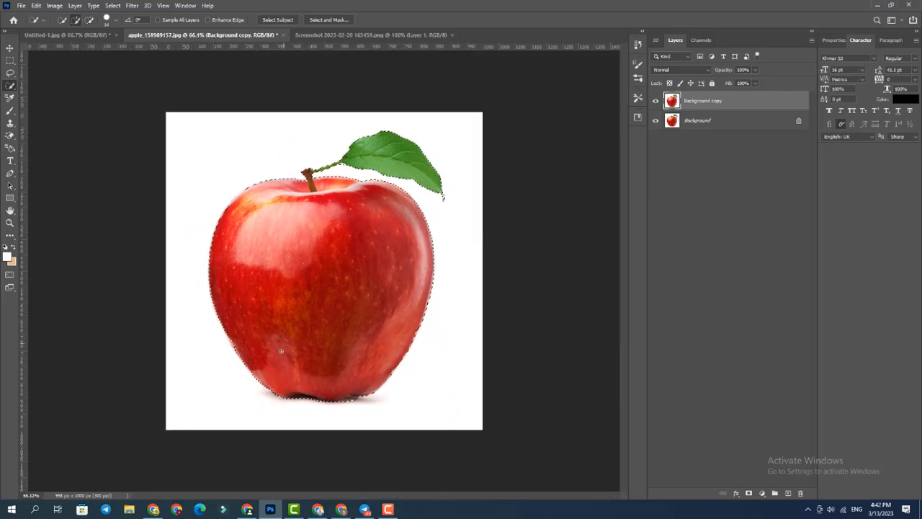
scroll(206, 356, up, 3)
scroll(228, 324, down, 1)
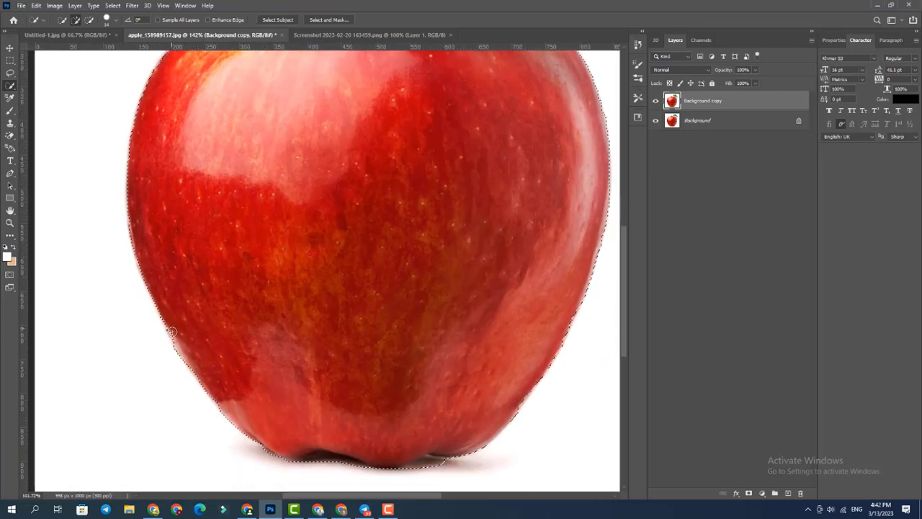
scroll(284, 349, down, 3)
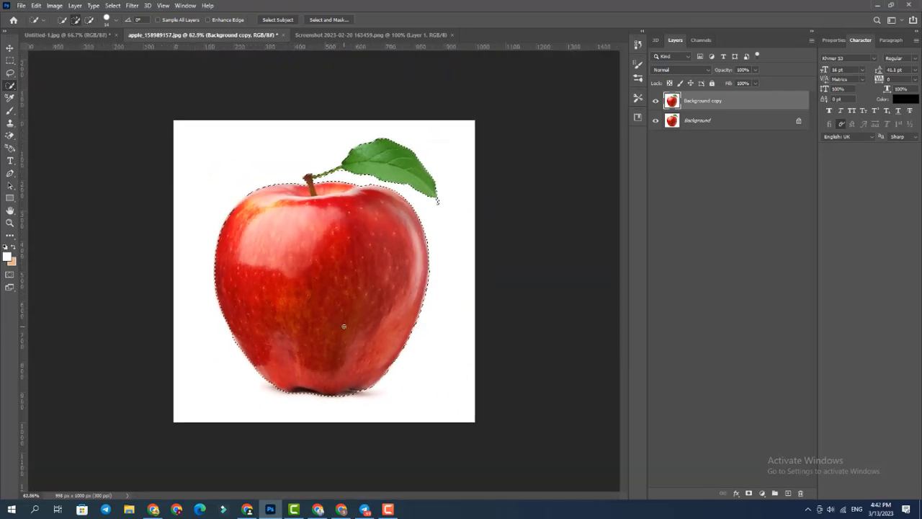
Step: Expand the apple selection by 30 pixels with the effect applied at canvas bounds
click(111, 6)
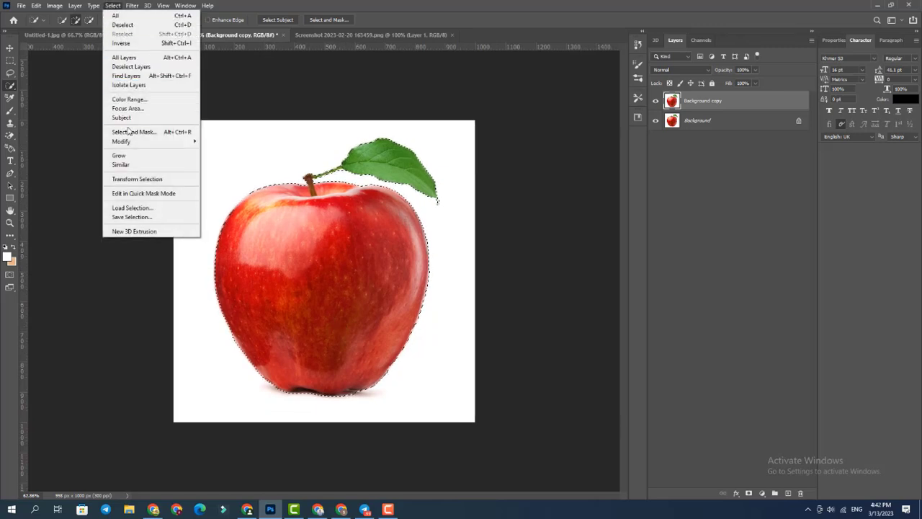
mouse_move(147, 144)
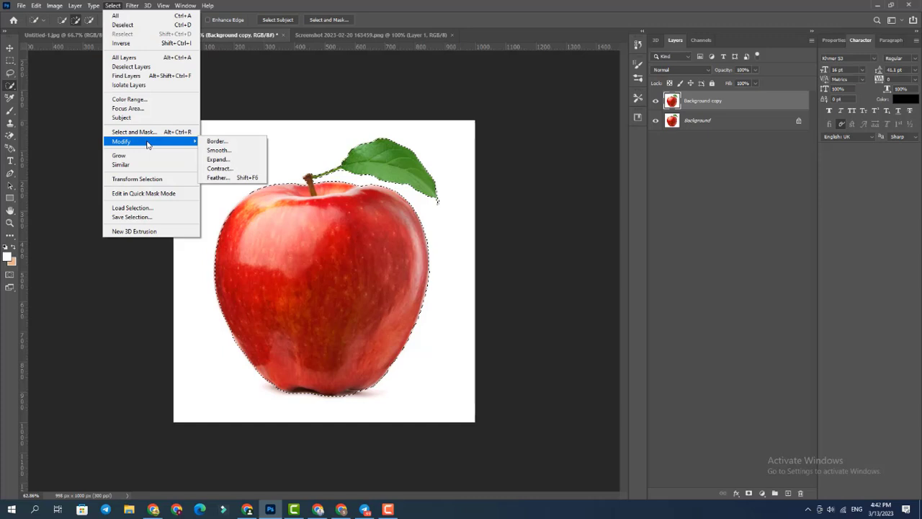
click(229, 162)
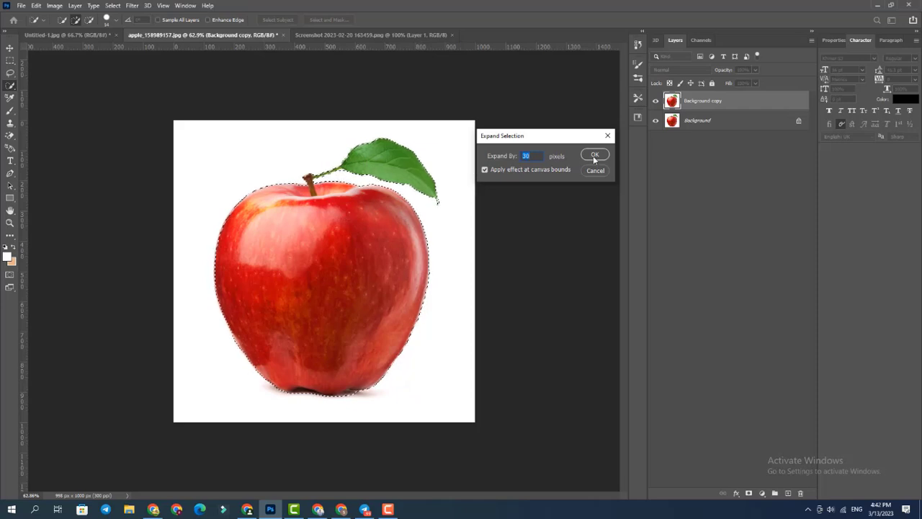
click(594, 155)
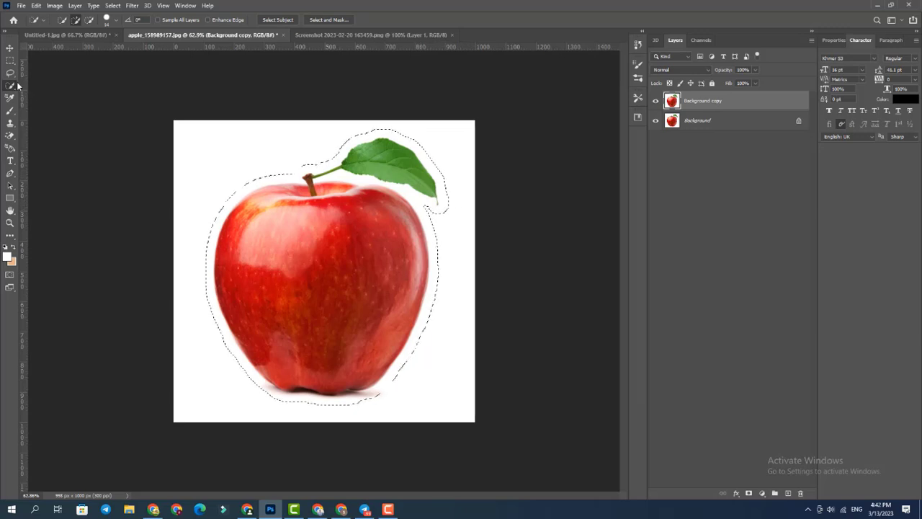
Step: Subtract the white gap between the leaf tip and the apple's right shoulder from the expanded selection, using a smaller brush
click(88, 20)
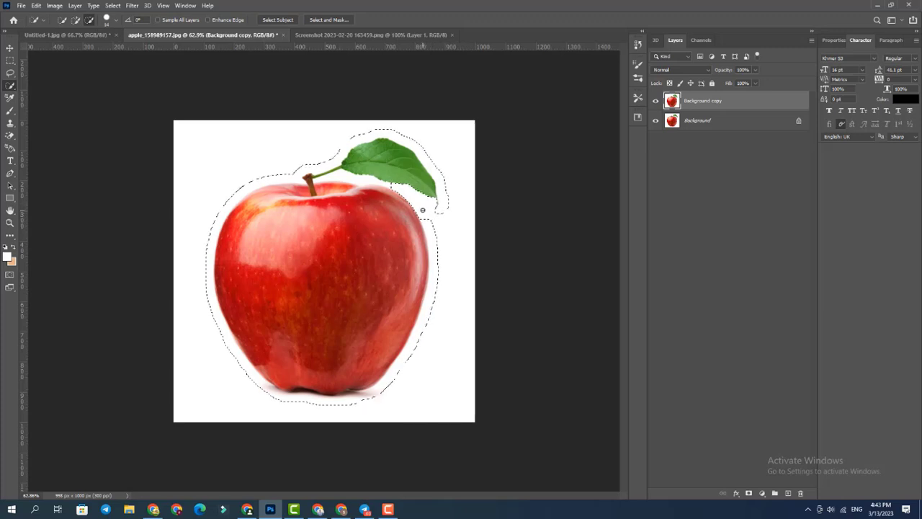
click(75, 20)
scroll(400, 221, up, 5)
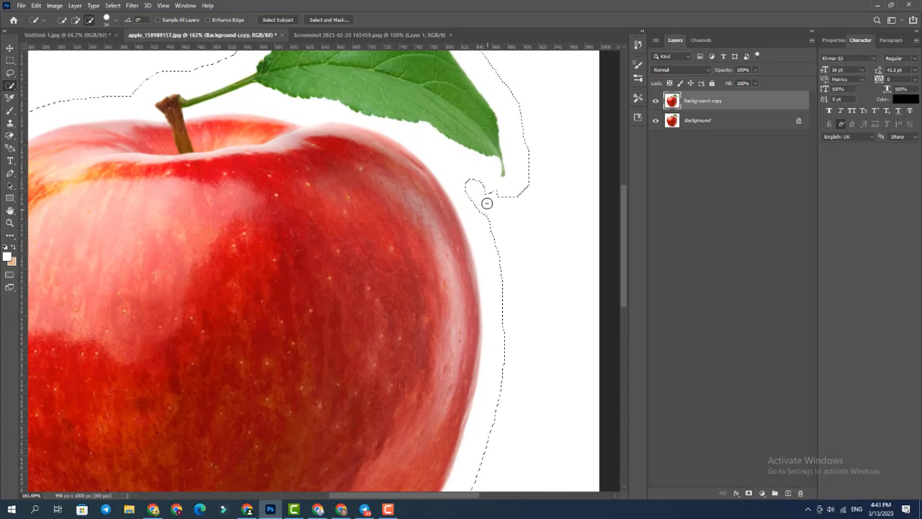
drag(475, 181, 502, 202)
click(116, 20)
mouse_move(465, 178)
mouse_down()
mouse_move(438, 156)
mouse_move(446, 164)
mouse_up()
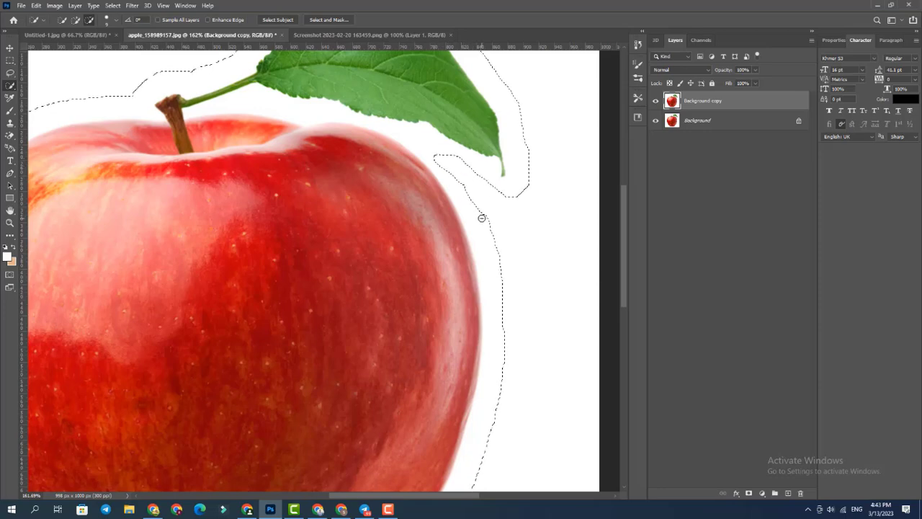
scroll(495, 212, down, 2)
scroll(492, 210, down, 1)
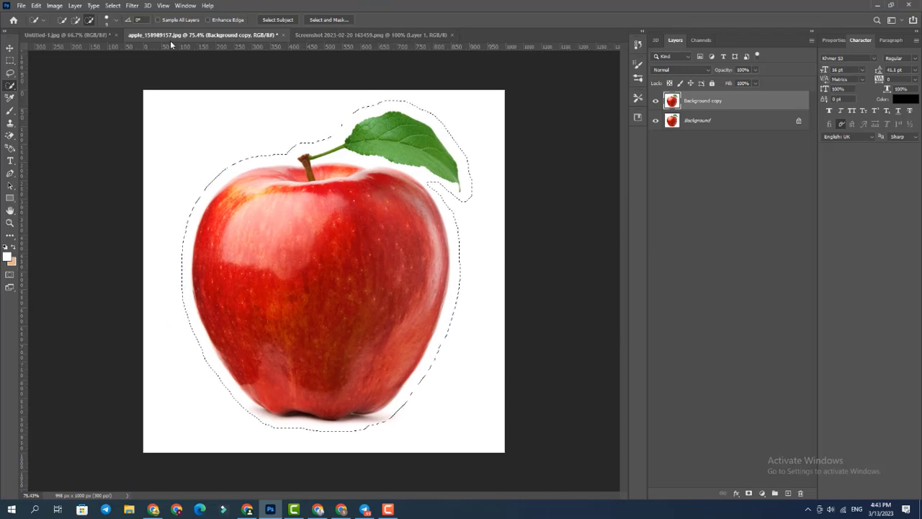
Step: Convert the selection into a work path with a tolerance of 3.0 pixels
click(9, 62)
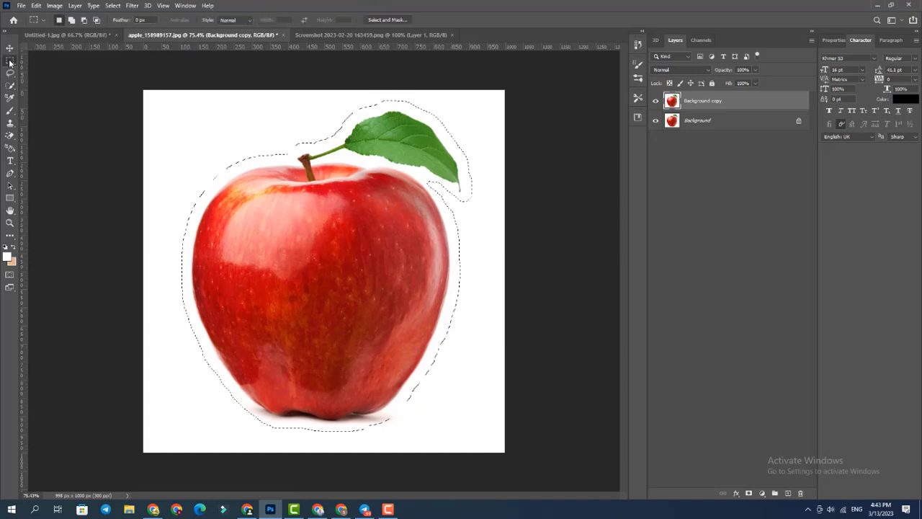
right_click(196, 138)
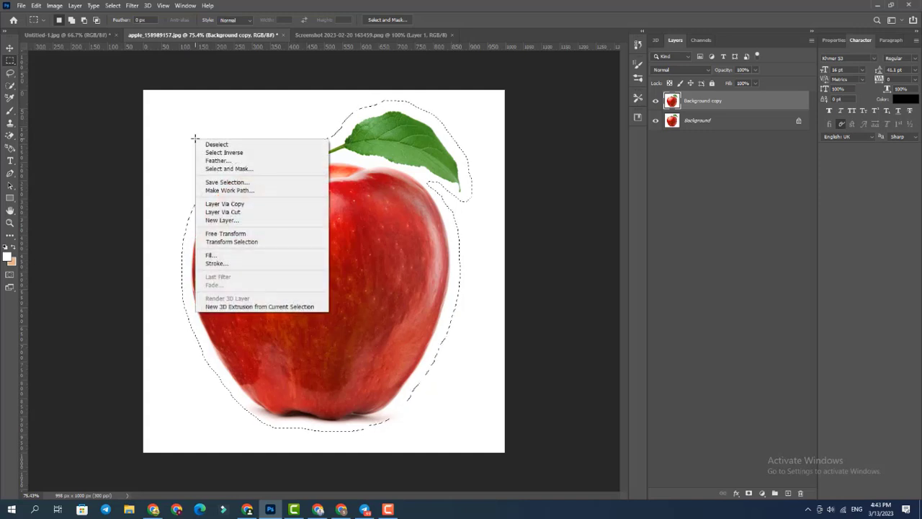
click(234, 191)
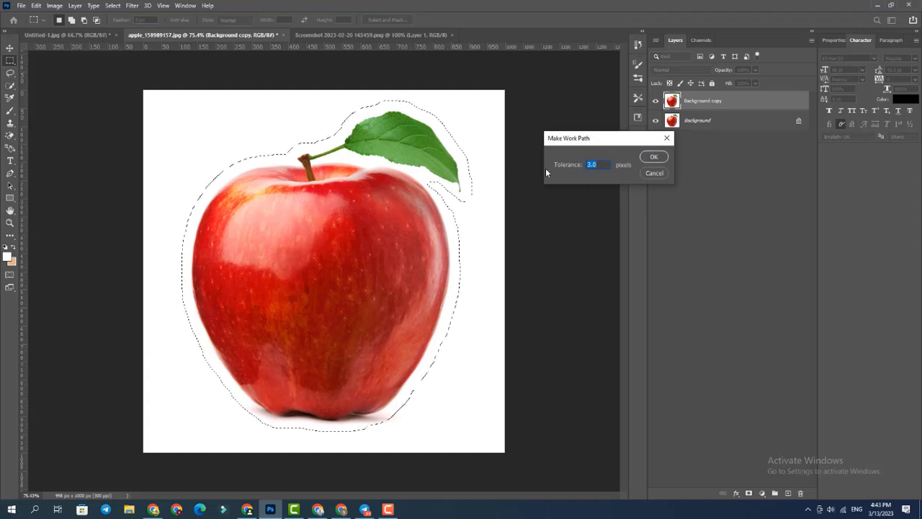
click(654, 158)
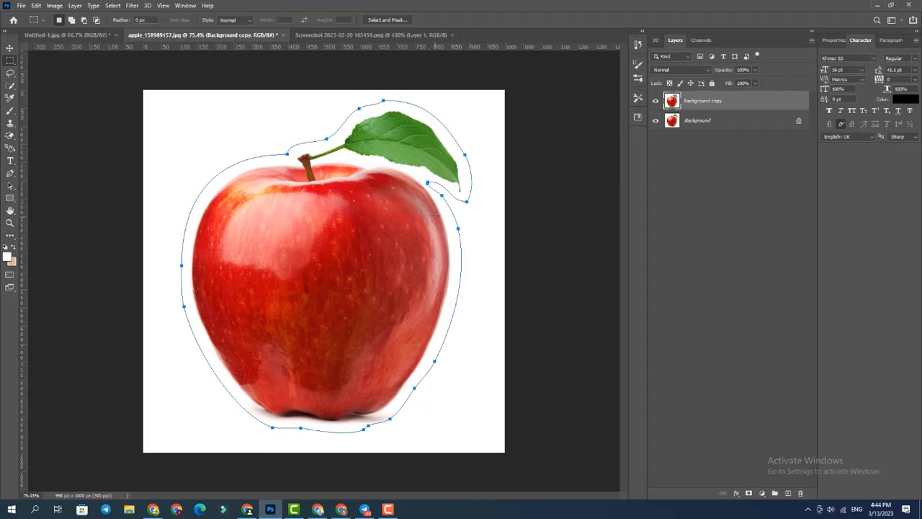
Step: Delete the lower of the two close anchor points at the path's notch between the leaf tip and the apple
scroll(442, 171, up, 10)
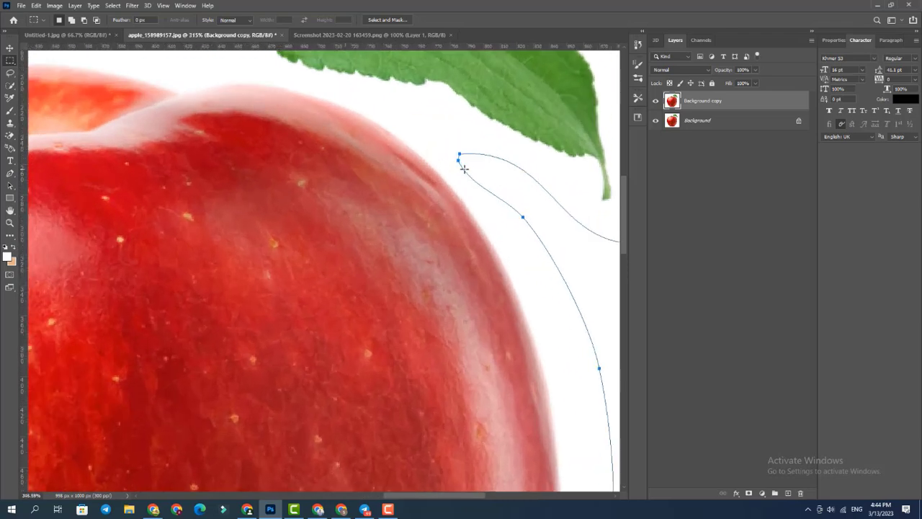
click(10, 236)
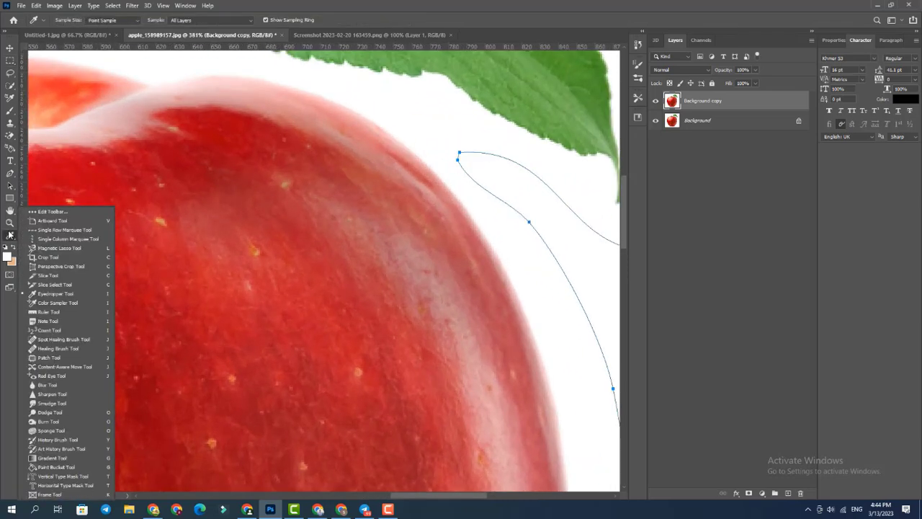
right_click(10, 173)
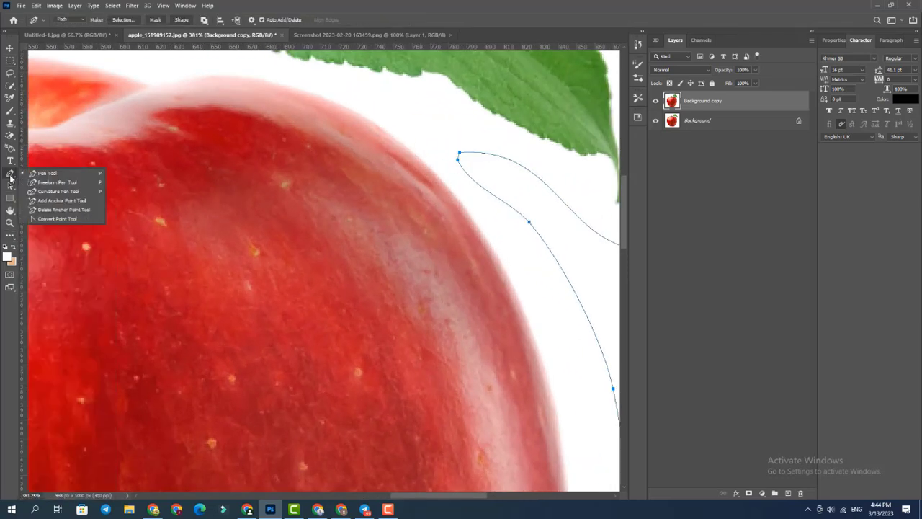
click(50, 210)
click(457, 160)
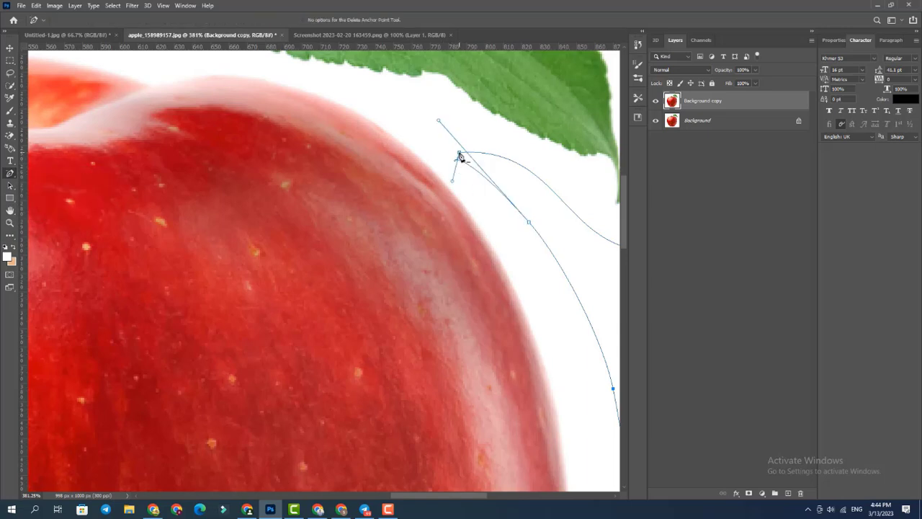
Step: Add an anchor point at the notch below the leaf and move it slightly toward the apple
right_click(10, 173)
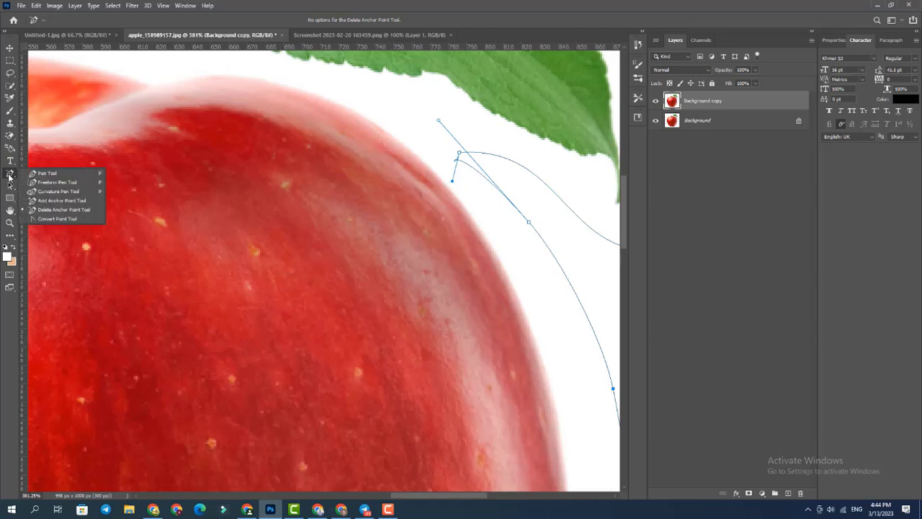
click(57, 202)
drag(456, 160, 450, 152)
Step: Delete the anchor points at the inner end of the notch between the leaf and the apple
right_click(10, 174)
click(44, 206)
click(506, 158)
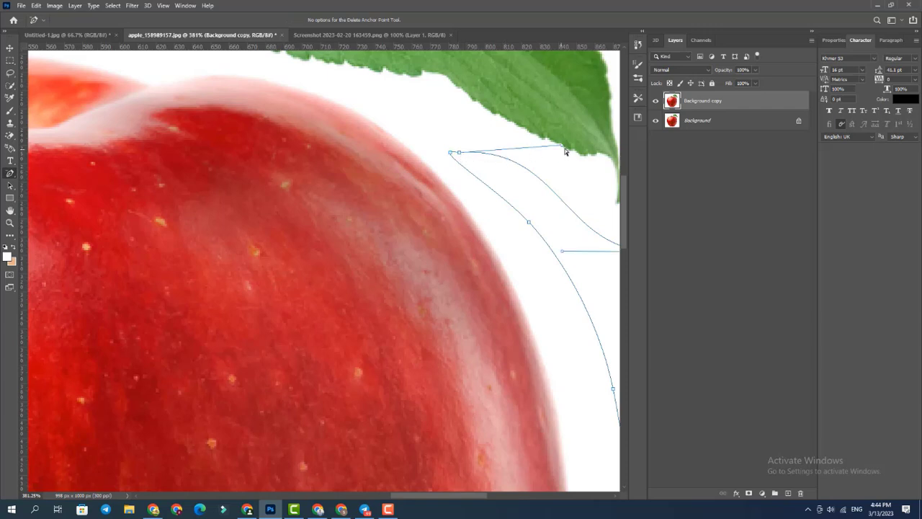
click(458, 156)
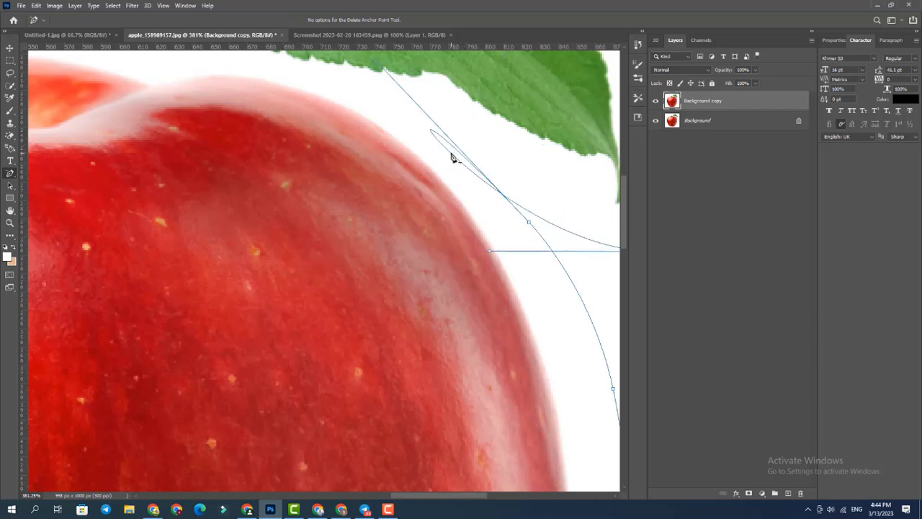
Step: Adjust the direction handles of the path points below the leaf tip to smooth the notch beside the apple
scroll(519, 209, down, 1)
scroll(519, 209, down, 3)
drag(512, 233, 502, 193)
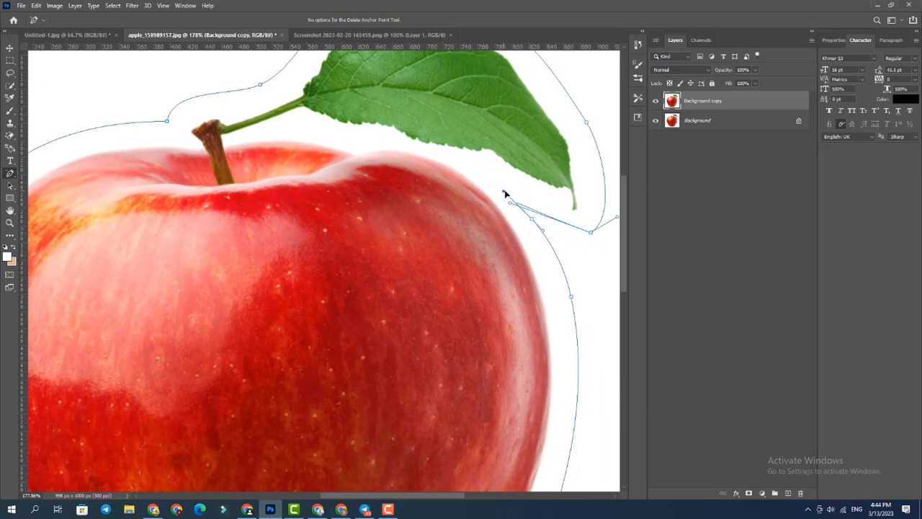
drag(617, 217, 547, 229)
drag(461, 205, 495, 215)
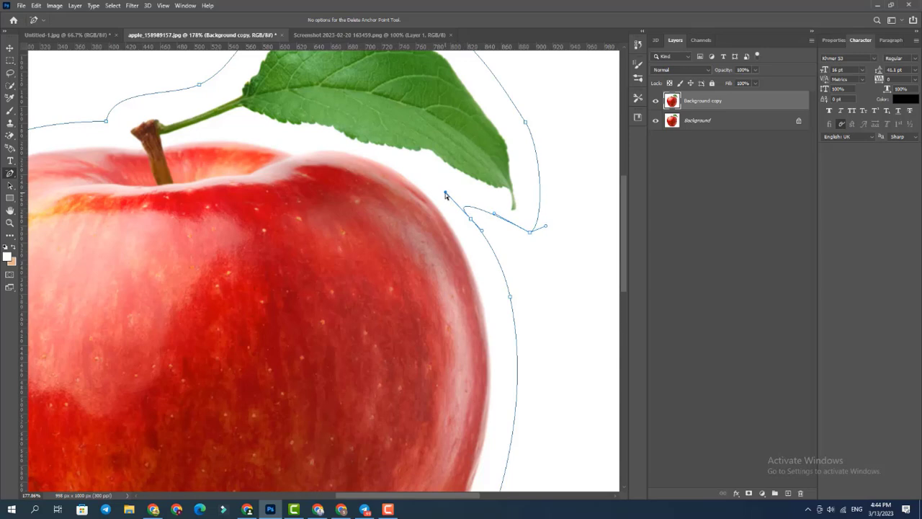
Step: Using the Curvature Pen, reposition the anchor point at the kink beneath the apple and add an anchor point along the path's bottom edge
scroll(446, 208, down, 2)
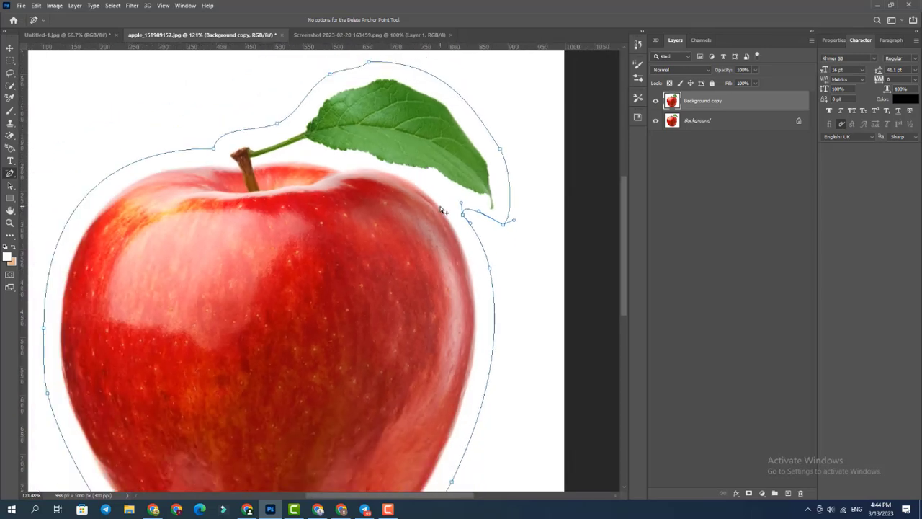
scroll(442, 209, down, 1)
scroll(389, 466, up, 3)
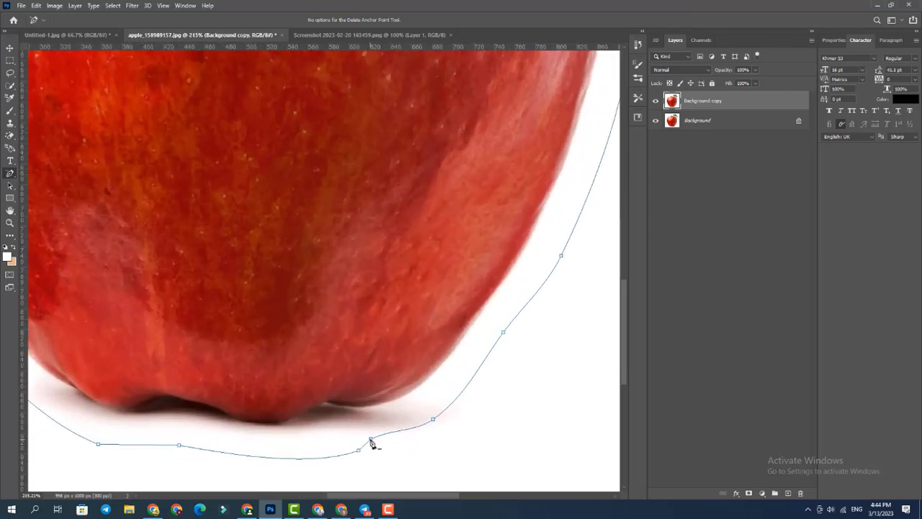
right_click(10, 173)
click(57, 195)
drag(370, 438, 386, 445)
scroll(359, 392, left, 2)
scroll(358, 391, down, 1)
click(266, 405)
Step: Reshape the path around the stem by moving the anchor points beside it and adding one so the curve follows the stem closely
scroll(329, 418, down, 4)
scroll(138, 309, up, 4)
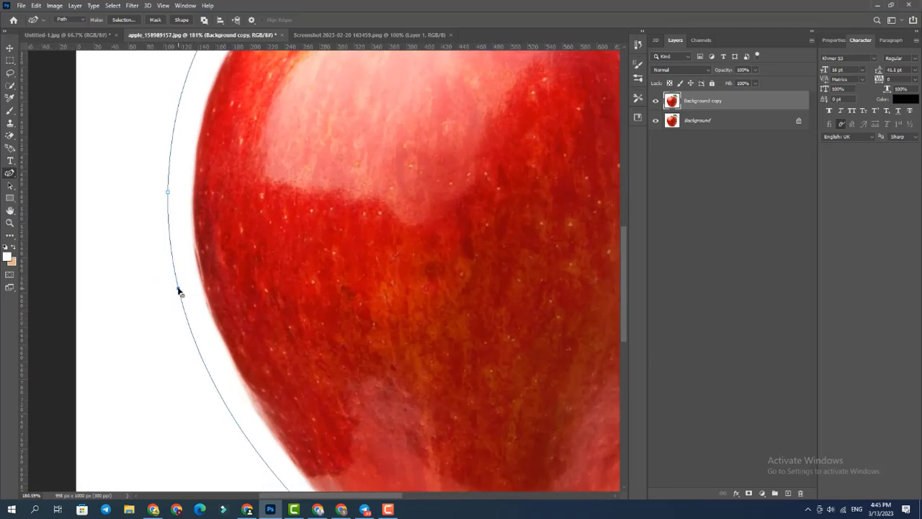
scroll(228, 296, down, 3)
scroll(227, 295, up, 2)
scroll(323, 180, up, 3)
click(324, 180)
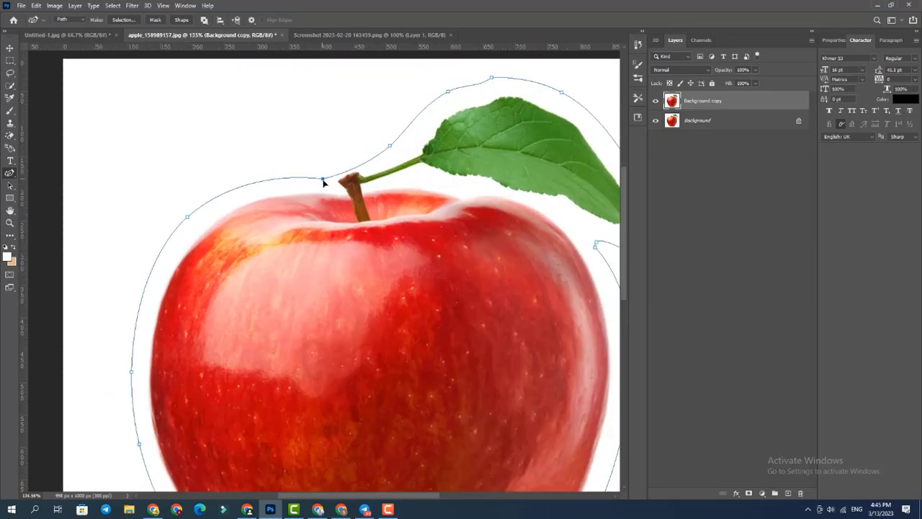
drag(323, 182, 320, 175)
drag(389, 146, 384, 142)
drag(364, 165, 330, 185)
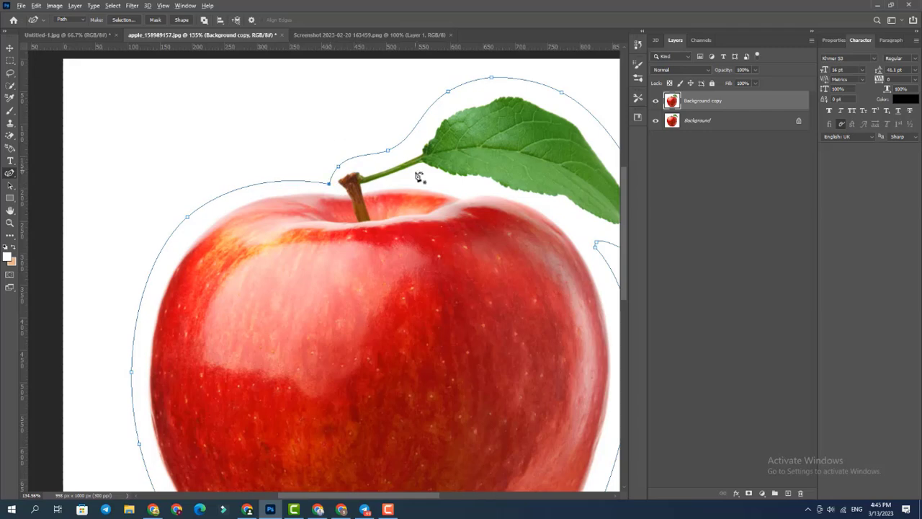
Step: Move the anchor points above and along the outer edge of the leaf to even out the path's curve around it
scroll(418, 171, down, 1)
drag(406, 124, 446, 119)
drag(507, 124, 507, 131)
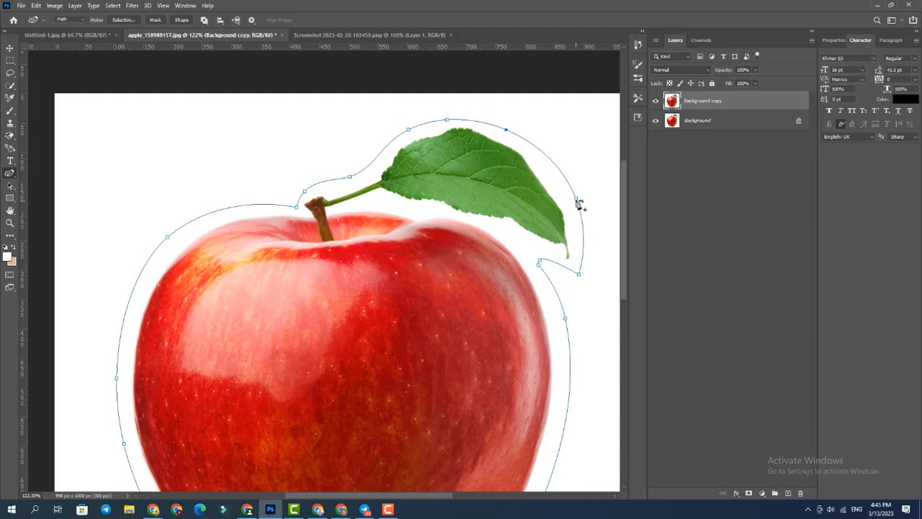
drag(577, 199, 568, 191)
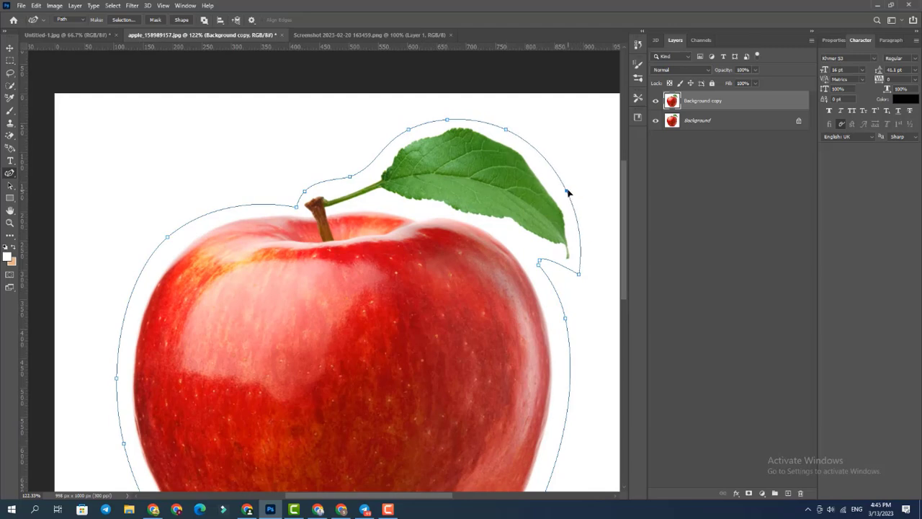
scroll(447, 221, down, 5)
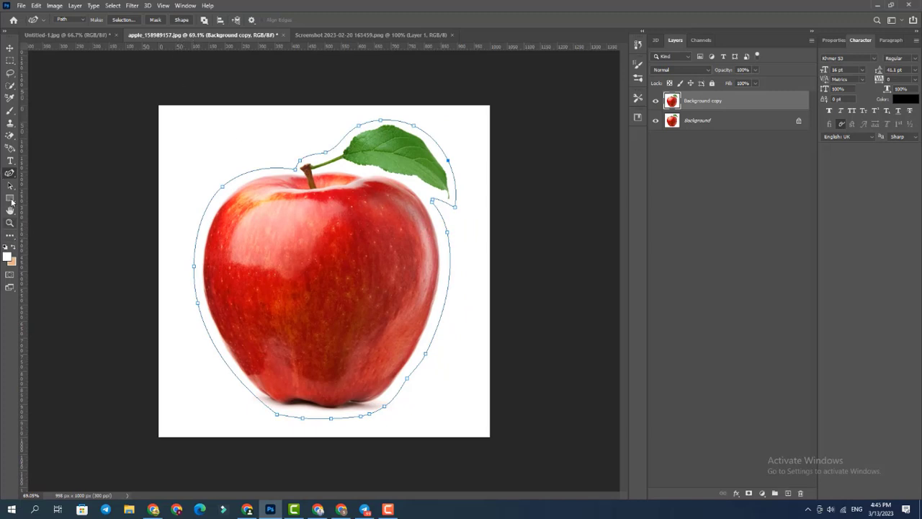
Step: Place Lorem ipsum placeholder type along the path with the Horizontal Type tool, starting above the apple's shoulder before the stem
click(12, 162)
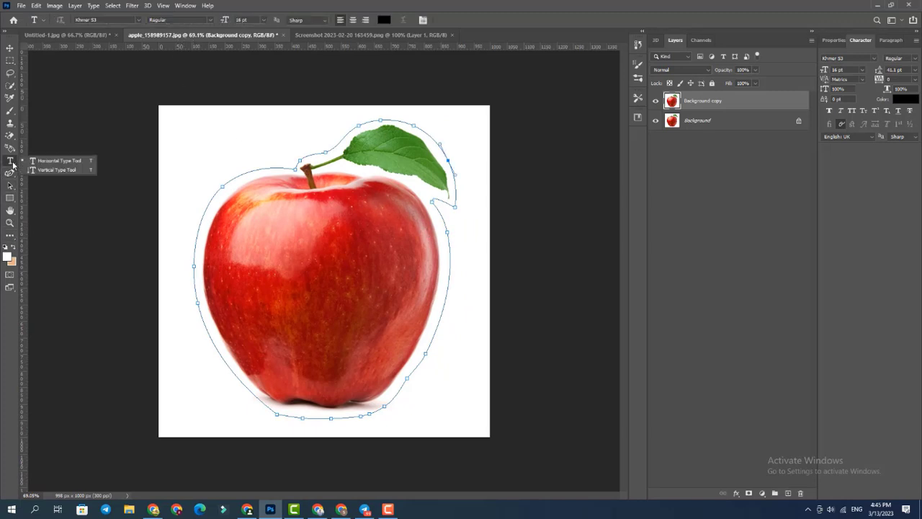
click(67, 165)
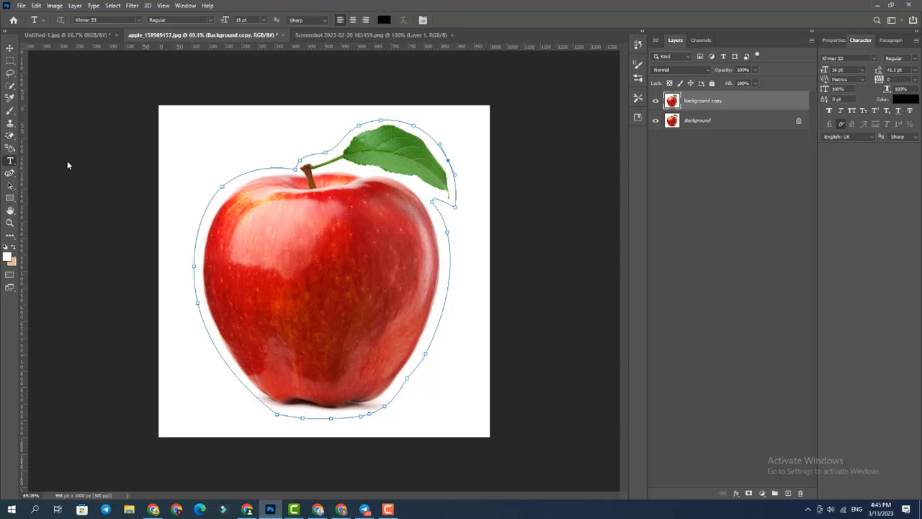
click(237, 175)
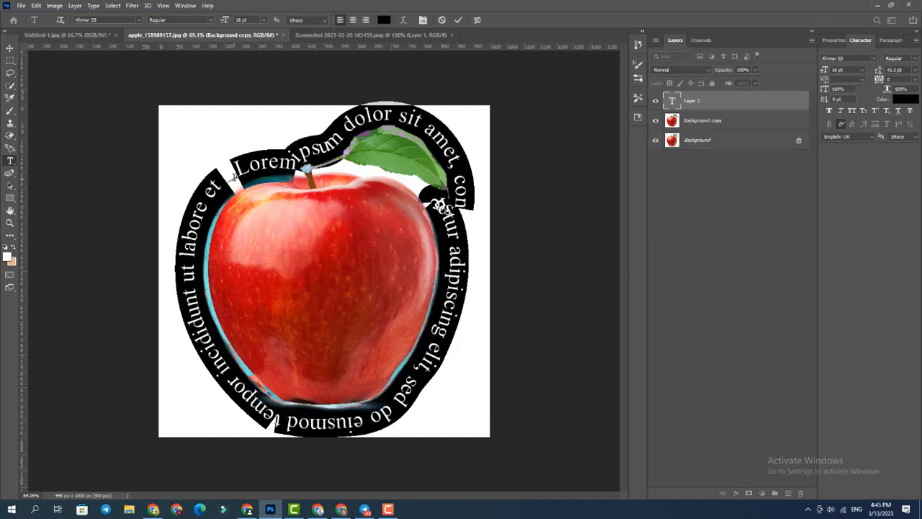
click(9, 48)
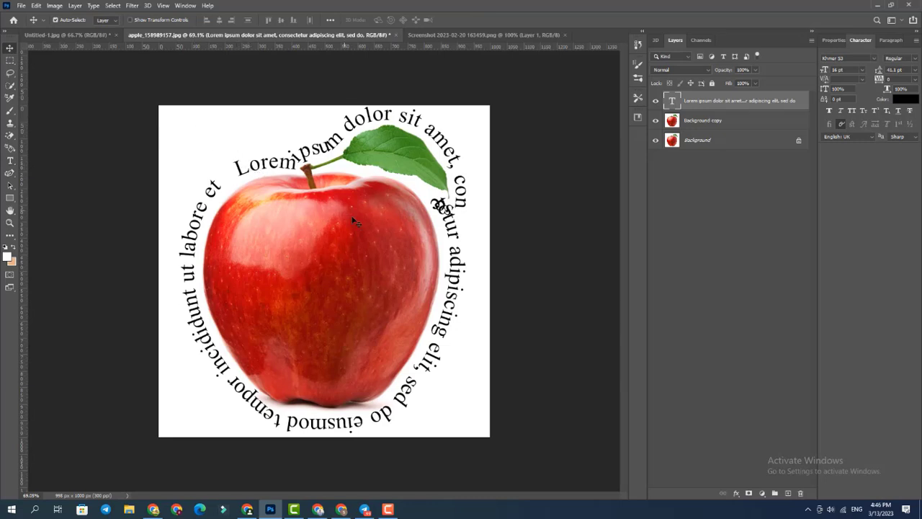
Step: Insert spaces after "con" in the path text to move the overlapping letters past the notch below the leaf tip
scroll(457, 212, up, 2)
scroll(455, 211, up, 1)
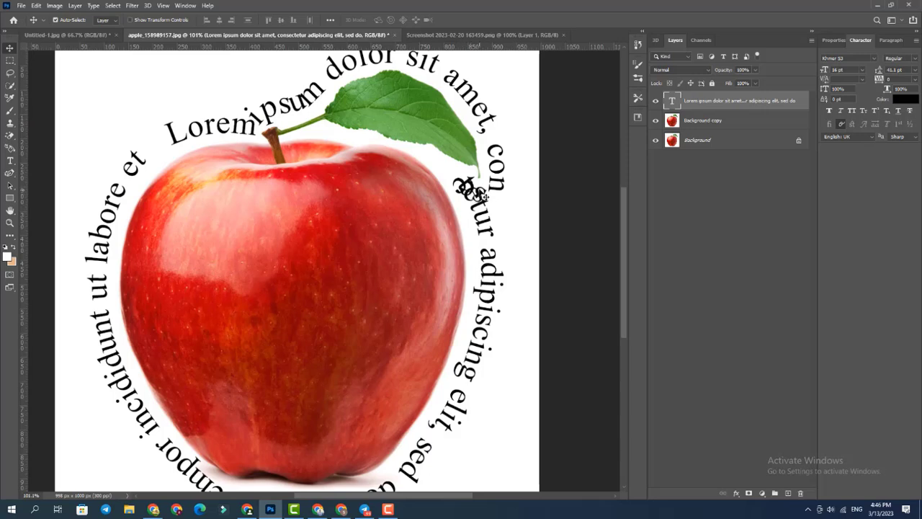
double_click(484, 190)
click(491, 183)
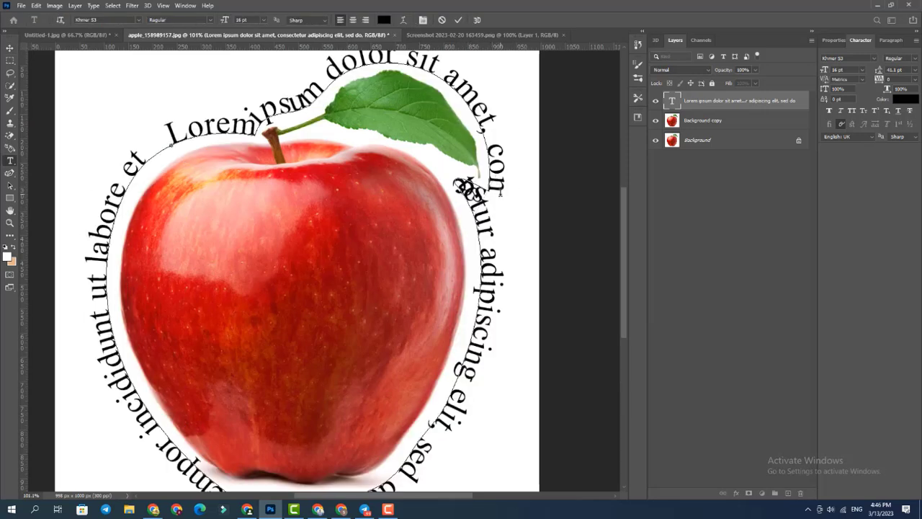
drag(467, 189, 352, 345)
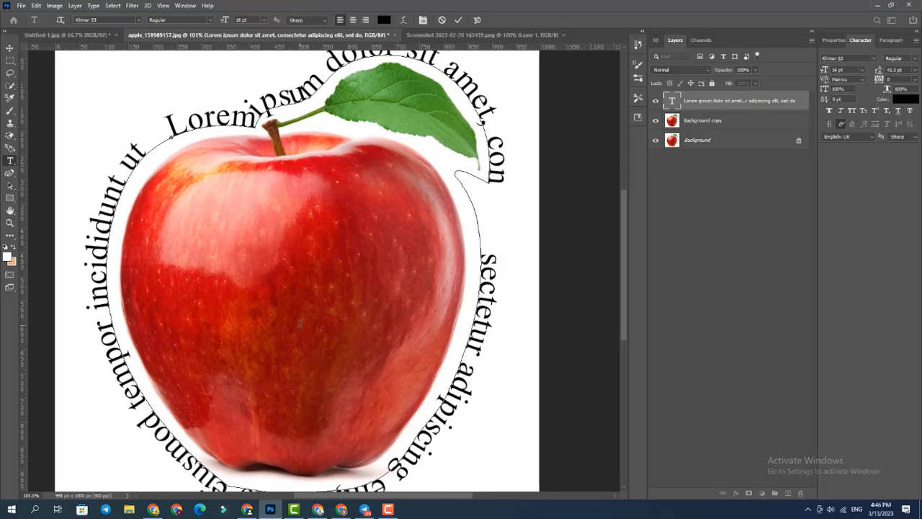
scroll(300, 324, down, 3)
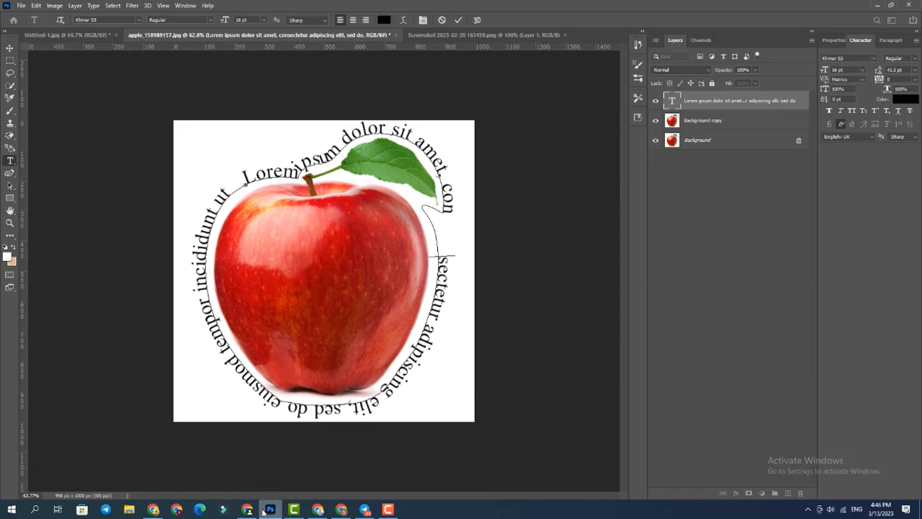
Step: Copy the "Tired of looking for the perfect software" paragraph from the Online Video Downloader page in Chrome and replace Photoshop's path text with it
click(318, 511)
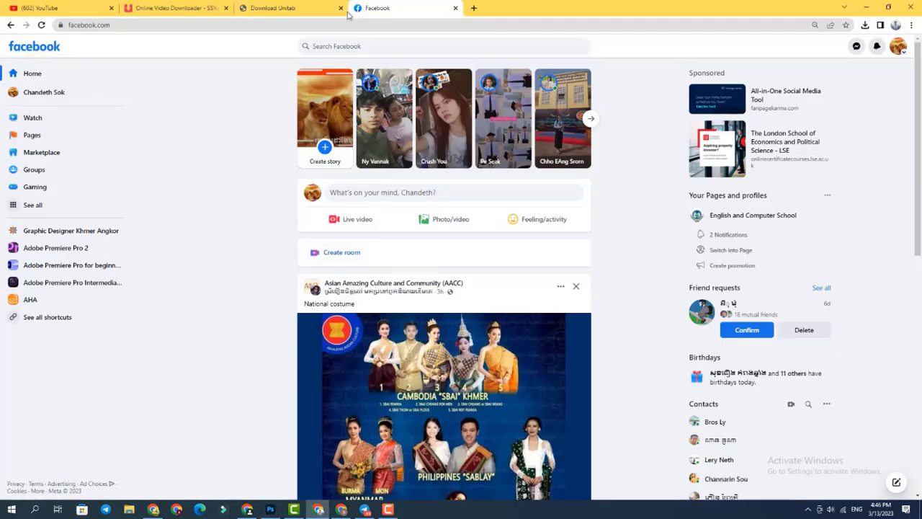
click(183, 7)
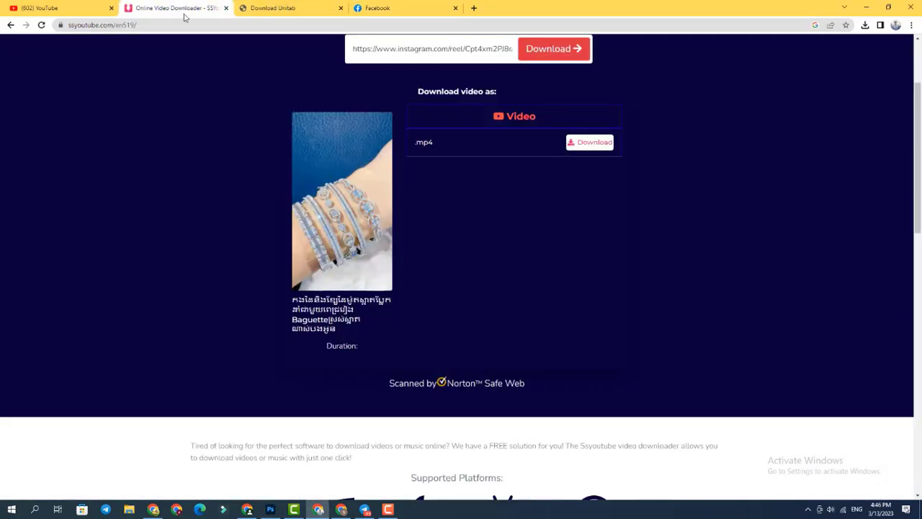
drag(189, 449, 741, 461)
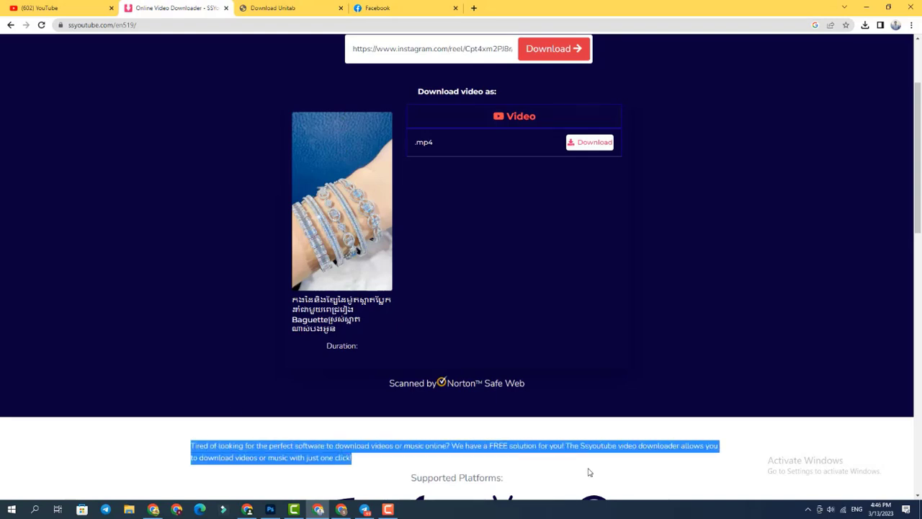
click(271, 510)
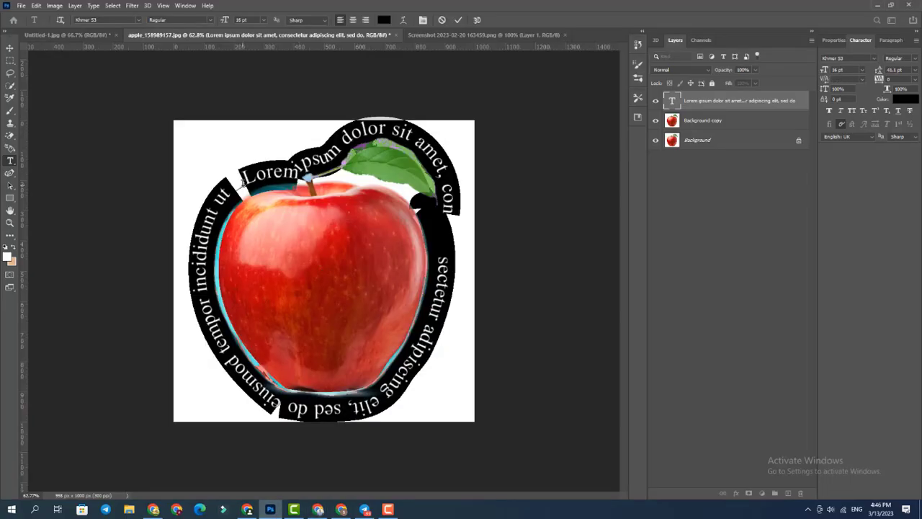
key(ctrl+v)
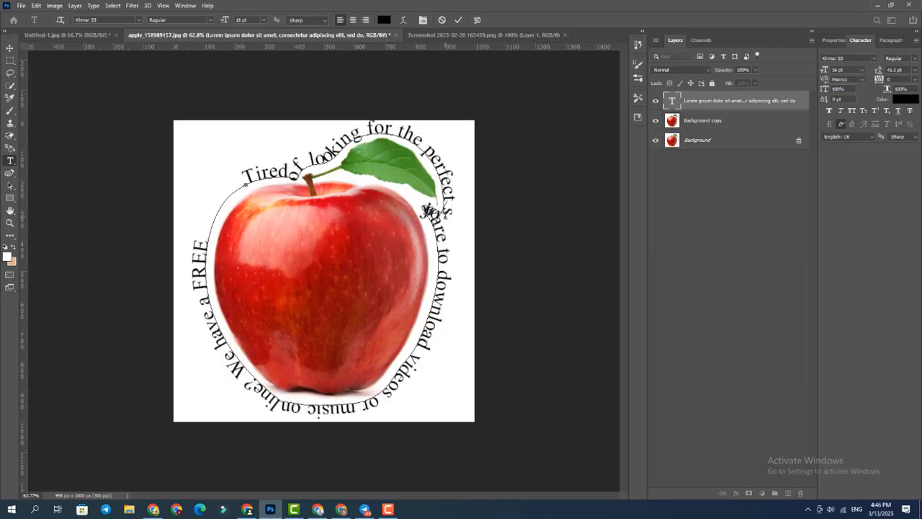
Step: Insert spaces between the "s" and "oftware" at the notch below the leaf and set all the path text to 14 pt
drag(428, 210, 429, 211)
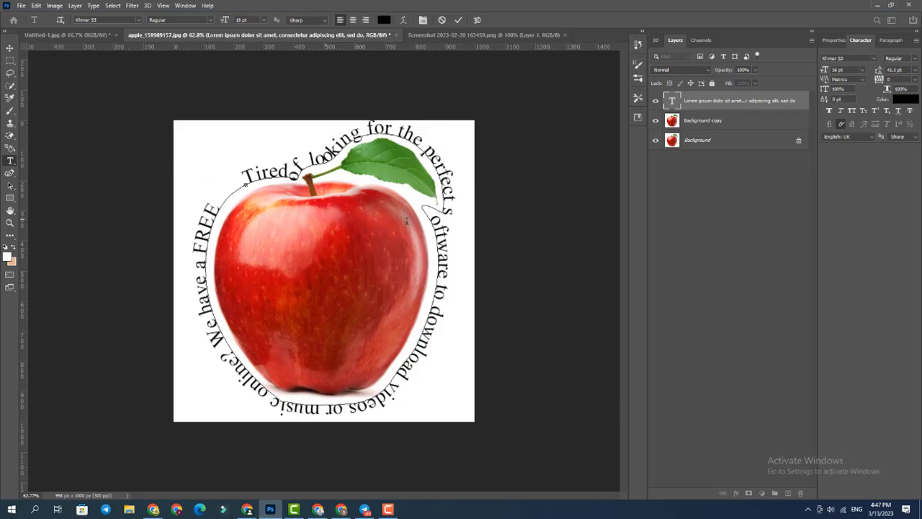
key(ctrl+a)
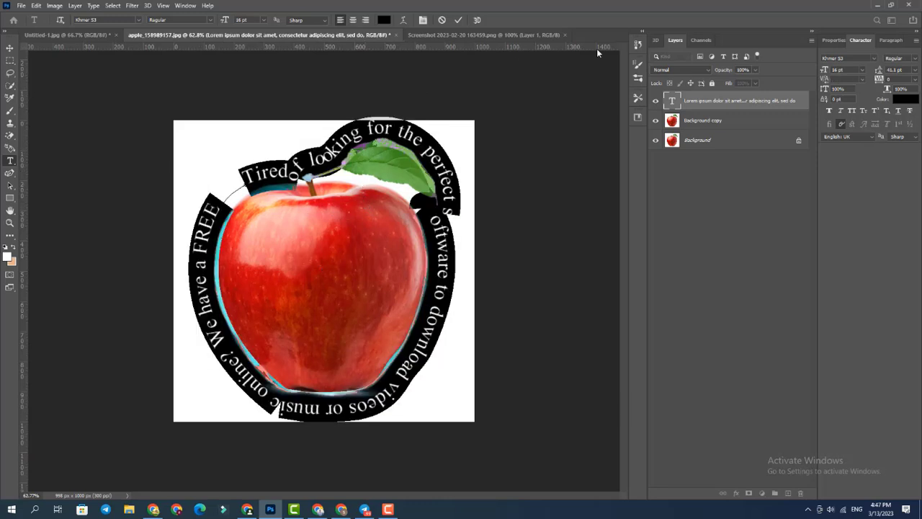
click(862, 69)
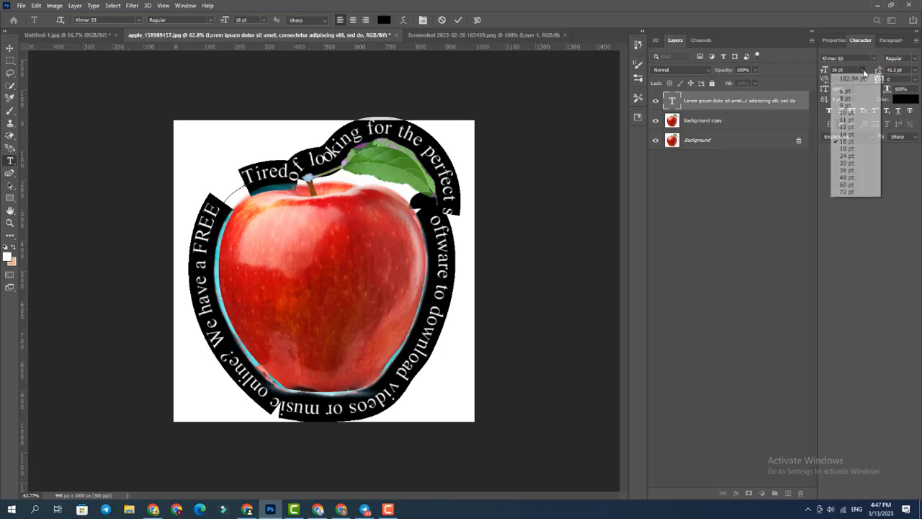
click(851, 135)
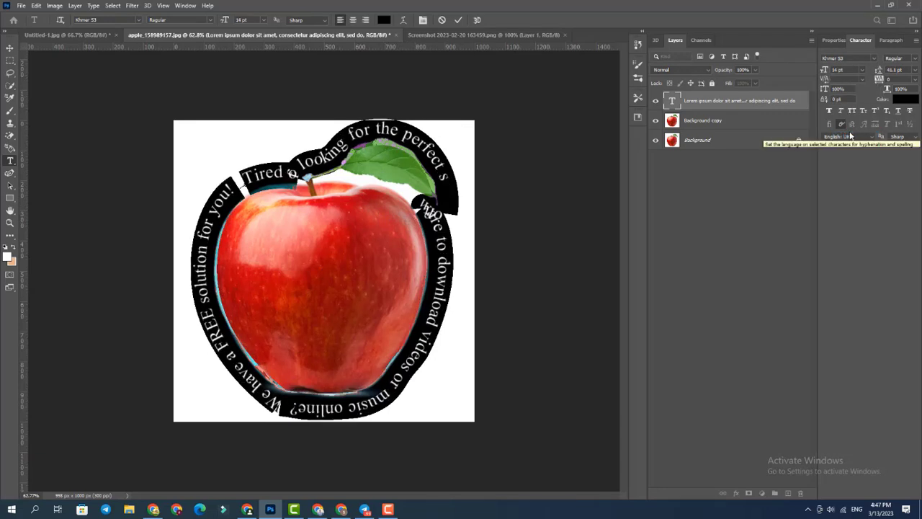
click(10, 47)
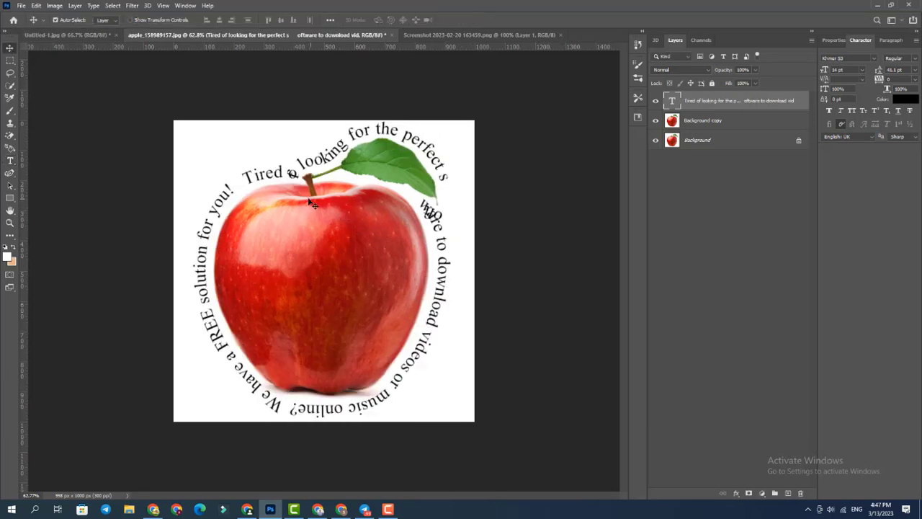
Step: Insert space between the "o" and "f" at the stem and adjust the spacing before "oftware" to separate the overlapping letters
double_click(294, 178)
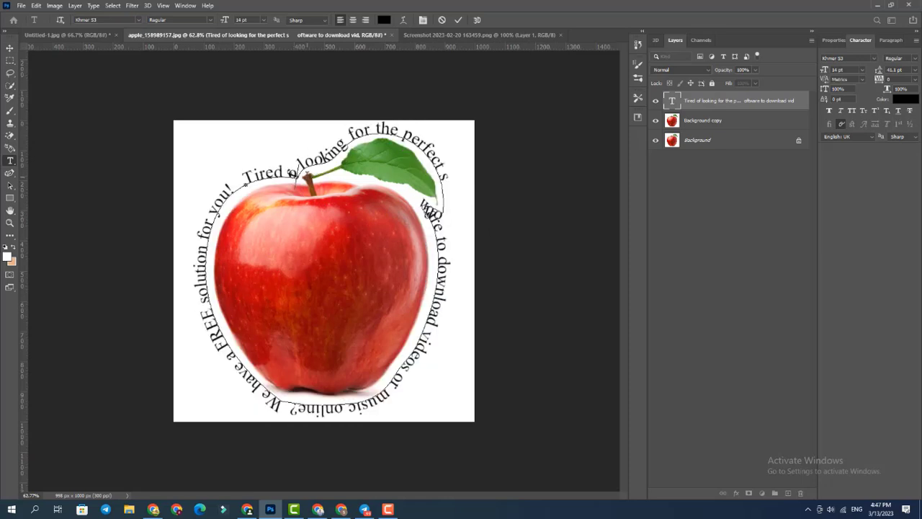
text(oft)
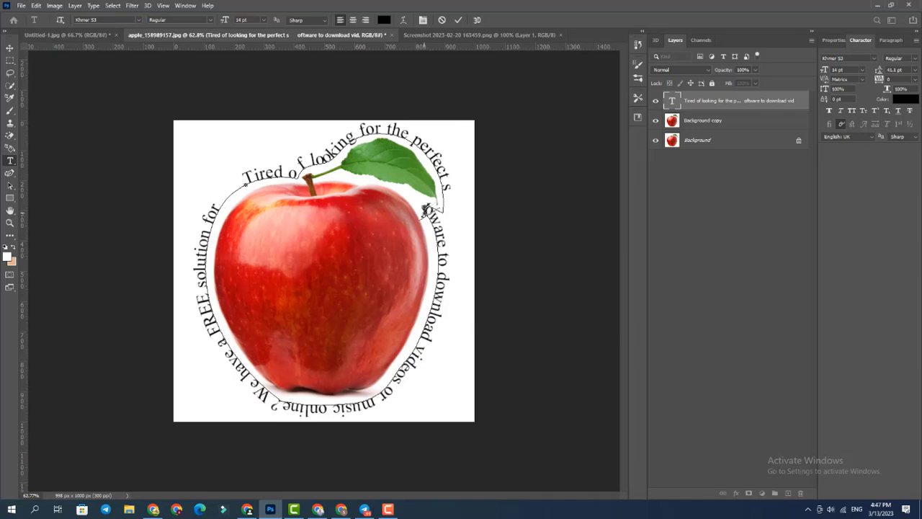
key(BackSpace)
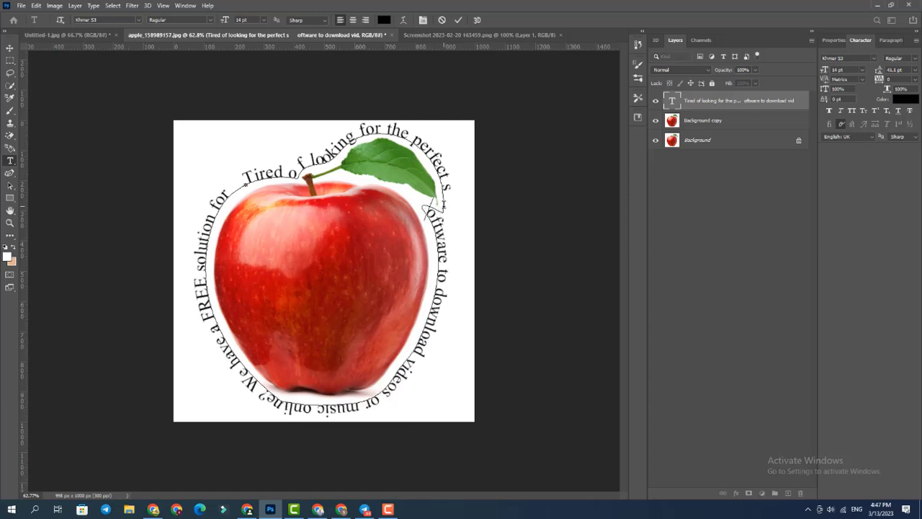
Step: Recolor all the path text with the red #b00c1a sampled from the apple, and deselect the text layer
key(ctrl+a)
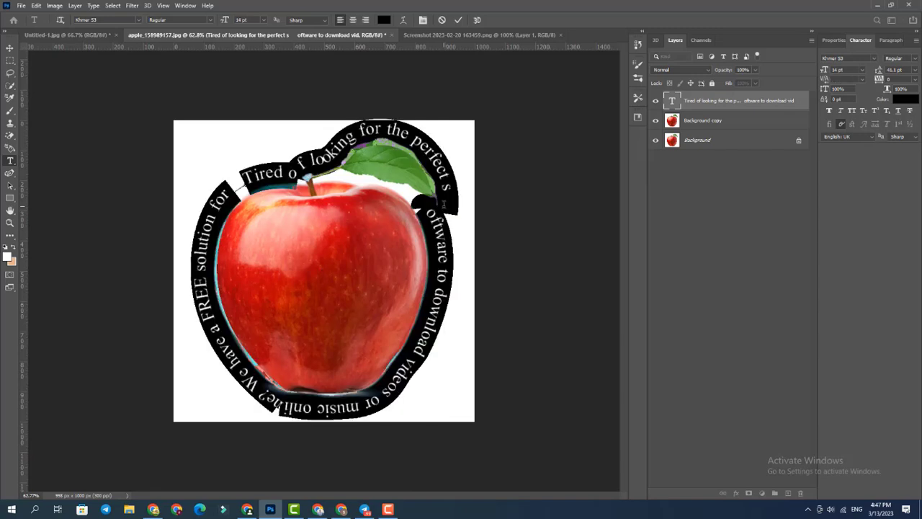
click(902, 99)
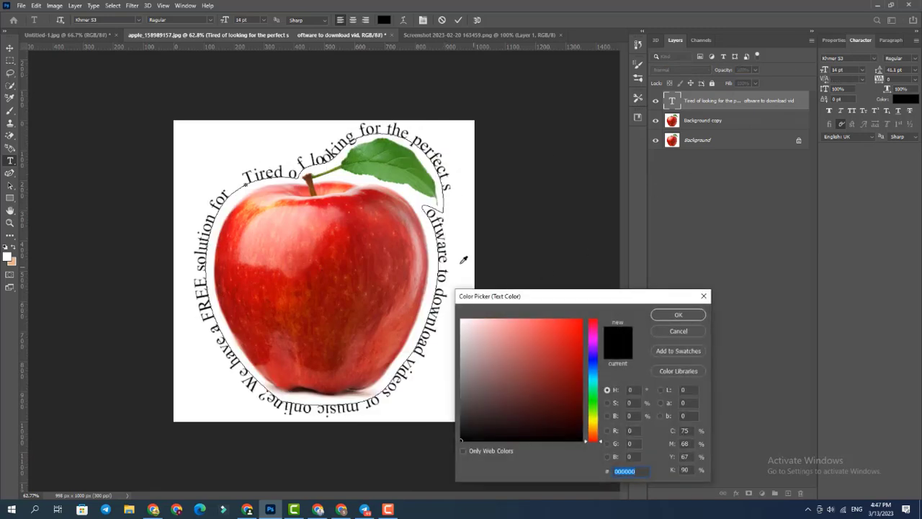
click(382, 280)
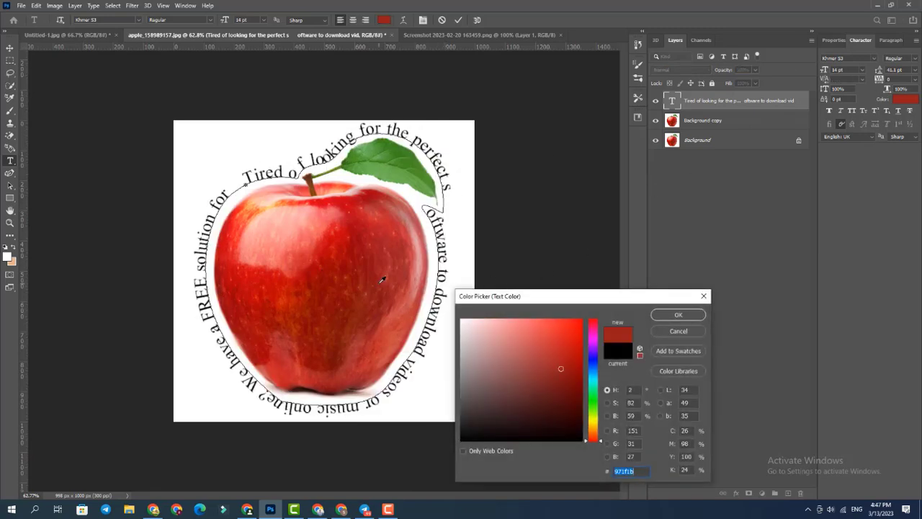
click(308, 222)
click(358, 203)
click(361, 201)
click(361, 197)
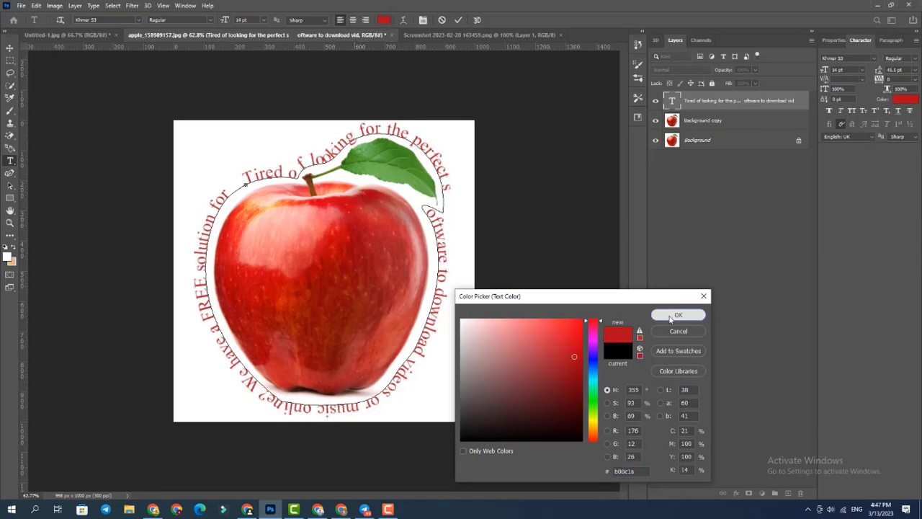
click(670, 318)
click(9, 48)
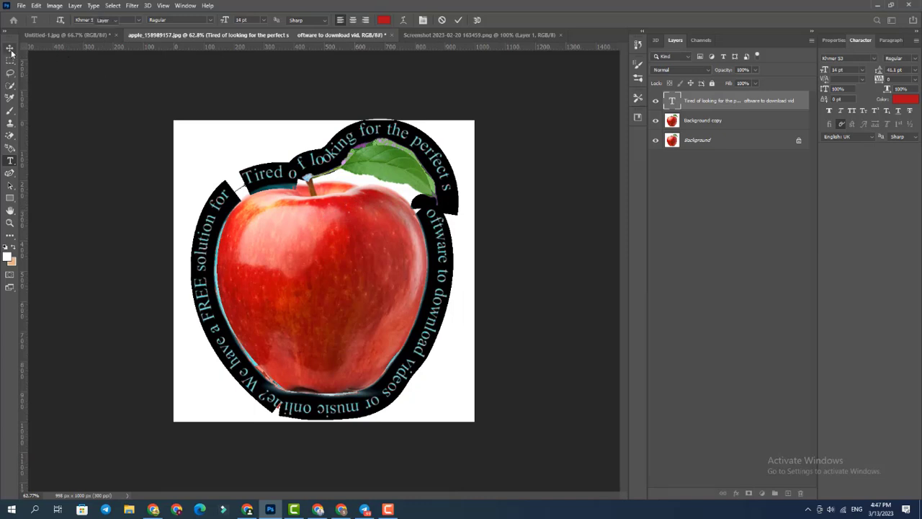
click(517, 164)
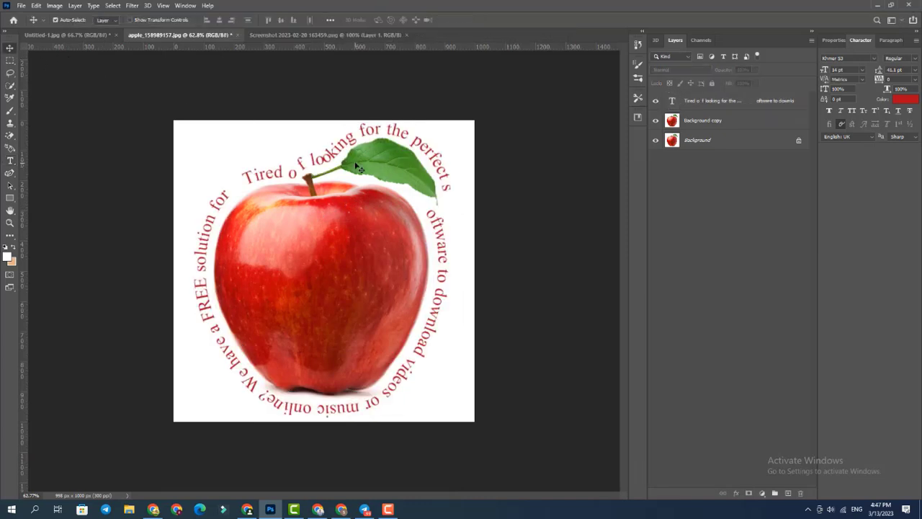
Step: Close the gap after the "s" in the path text so it reads "soft", with "ware" continuing below the leaf tip, and commit the text
double_click(431, 211)
click(430, 212)
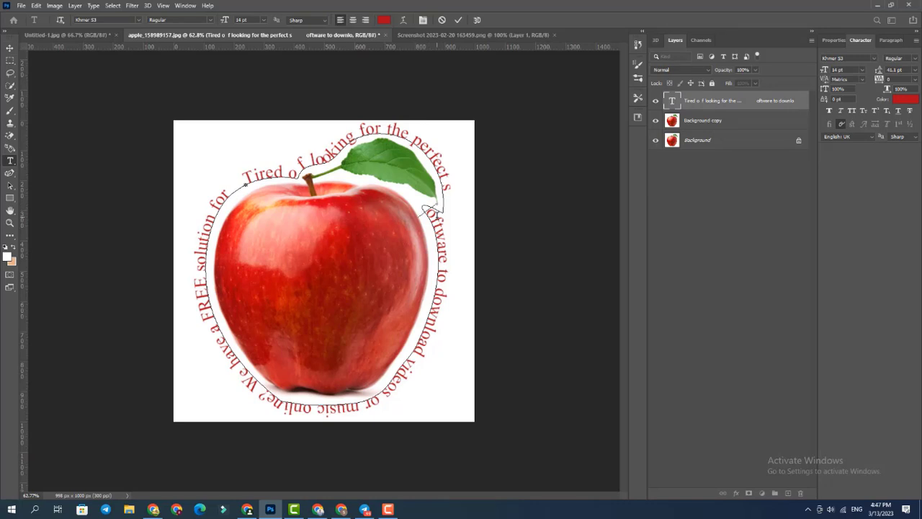
key(BackSpace)
key(BackSpace)
key(BackSpace)
key(BackSpace)
key(BackSpace)
key(BackSpace)
key(BackSpace)
key(BackSpace)
key(BackSpace)
key(BackSpace)
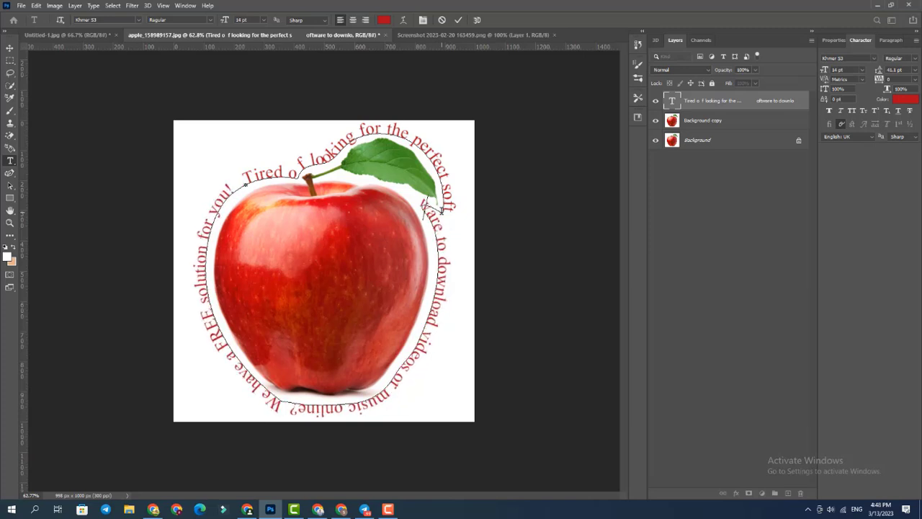
click(93, 124)
key(v)
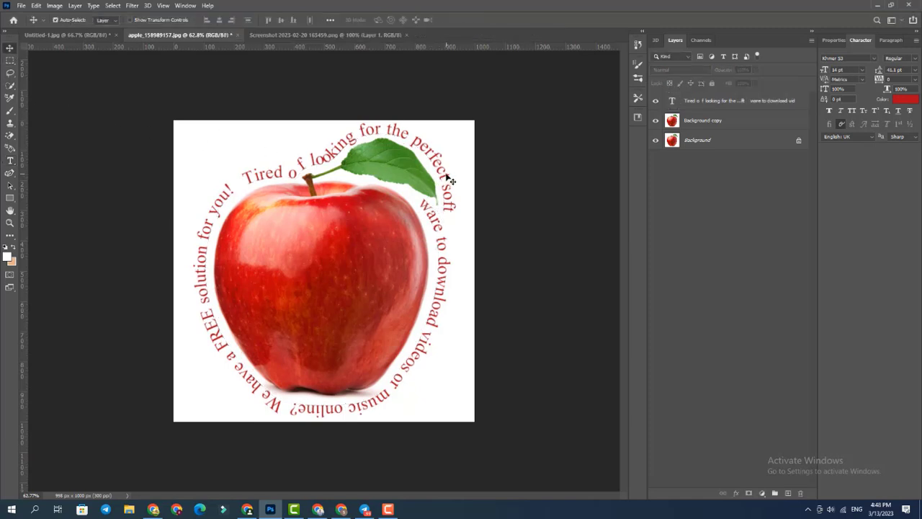
Step: Add a gradient overlay to the path text layer using the Orange_05 preset from the Oranges group
click(738, 494)
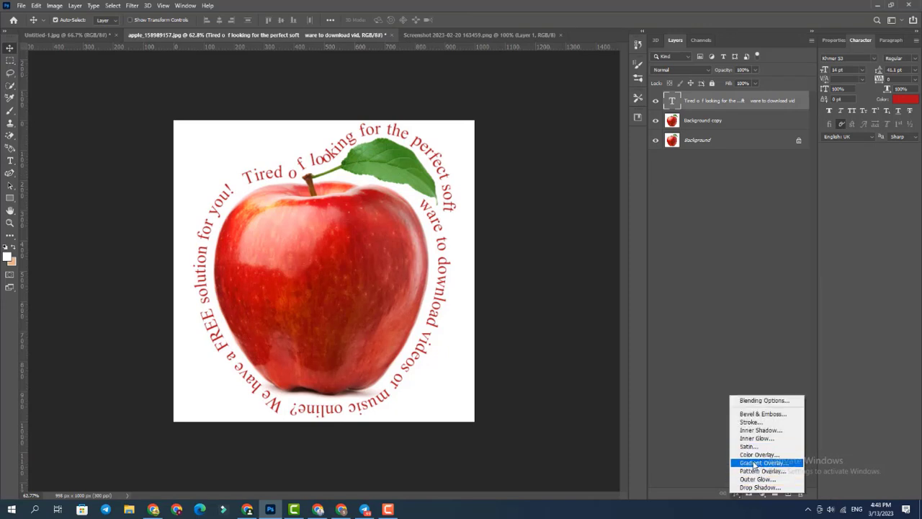
click(754, 464)
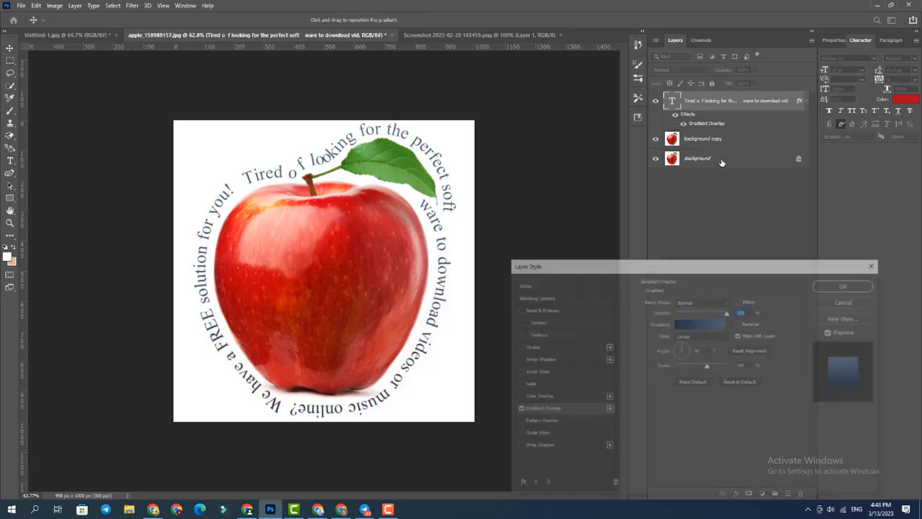
click(699, 325)
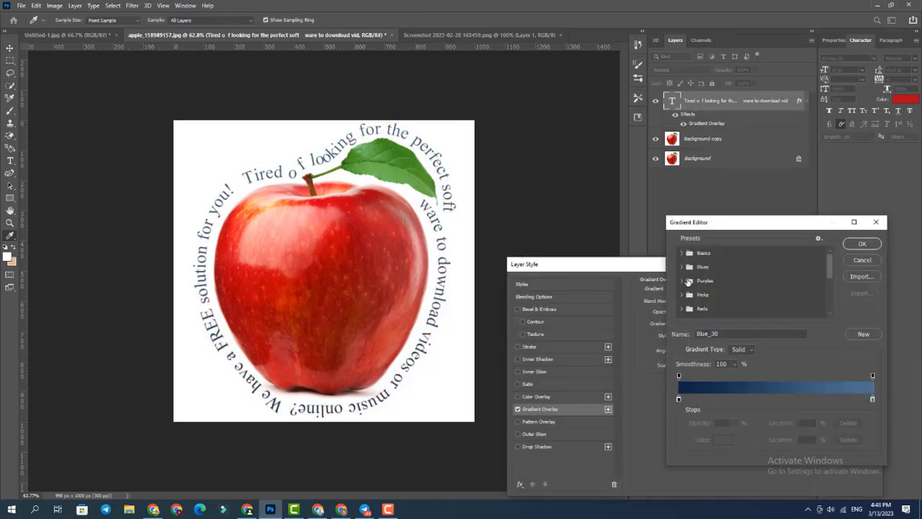
click(684, 281)
scroll(728, 296, down, 2)
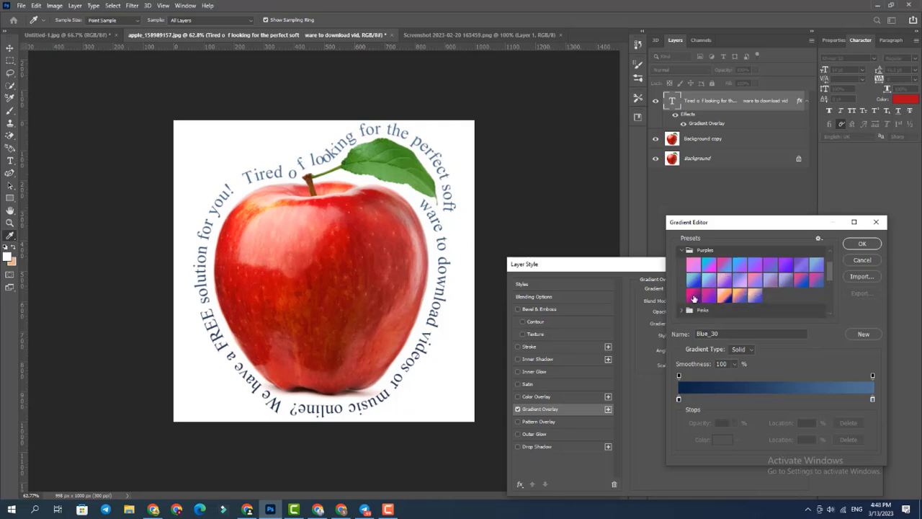
scroll(685, 307, down, 2)
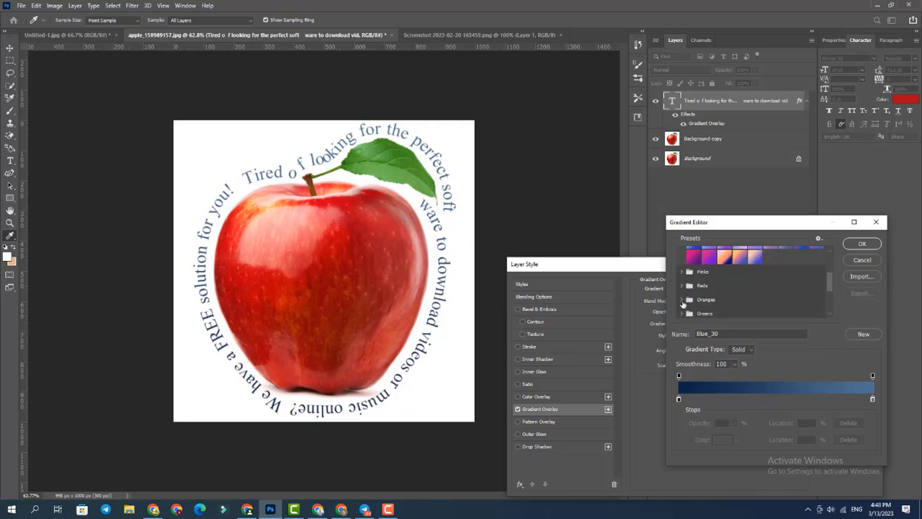
click(683, 302)
click(719, 312)
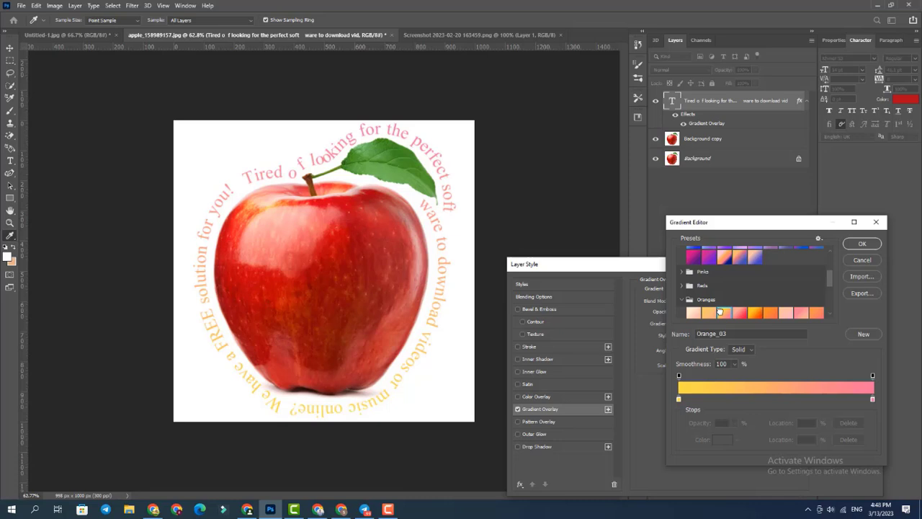
scroll(720, 312, down, 2)
click(754, 290)
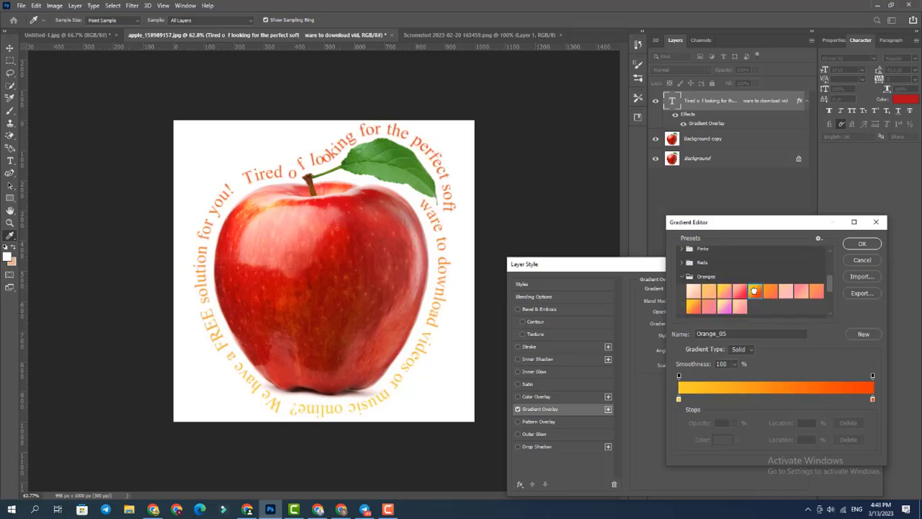
click(862, 245)
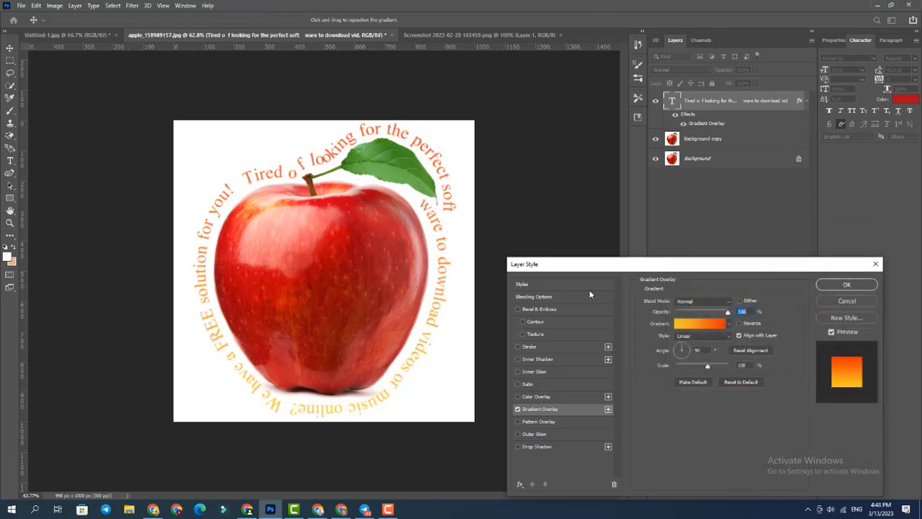
Step: Add a drop shadow to the path text with 15% opacity and a 6 px distance
click(532, 446)
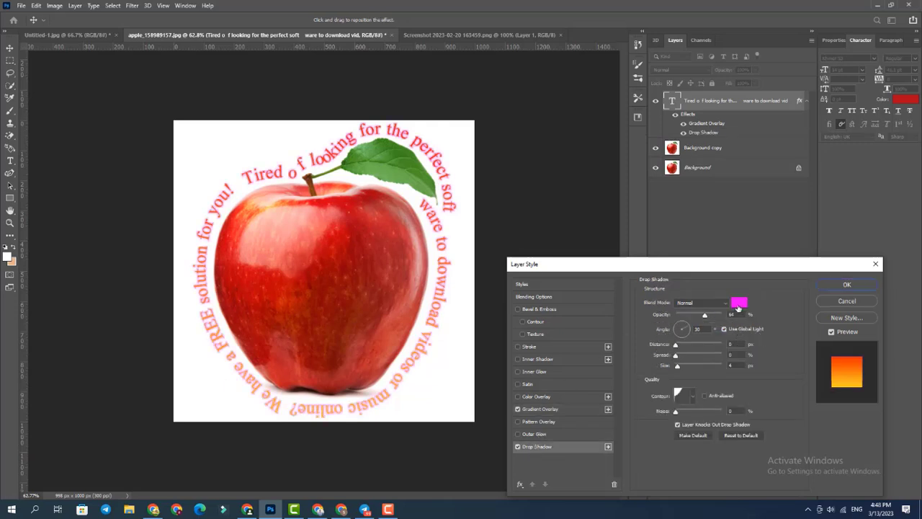
mouse_move(676, 347)
mouse_down()
mouse_move(683, 349)
mouse_move(676, 346)
mouse_up()
mouse_move(708, 312)
mouse_down()
mouse_move(684, 314)
mouse_move(705, 315)
mouse_up()
drag(706, 318, 680, 346)
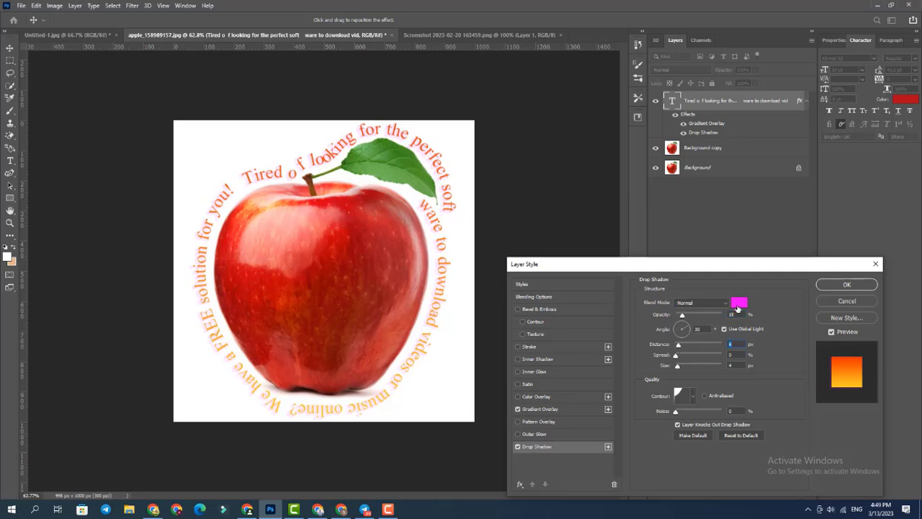
Step: Recolor the drop shadow to near-black #0f080f and set its opacity to 58%, angle to 76° and distance to 5 px
click(739, 302)
click(519, 434)
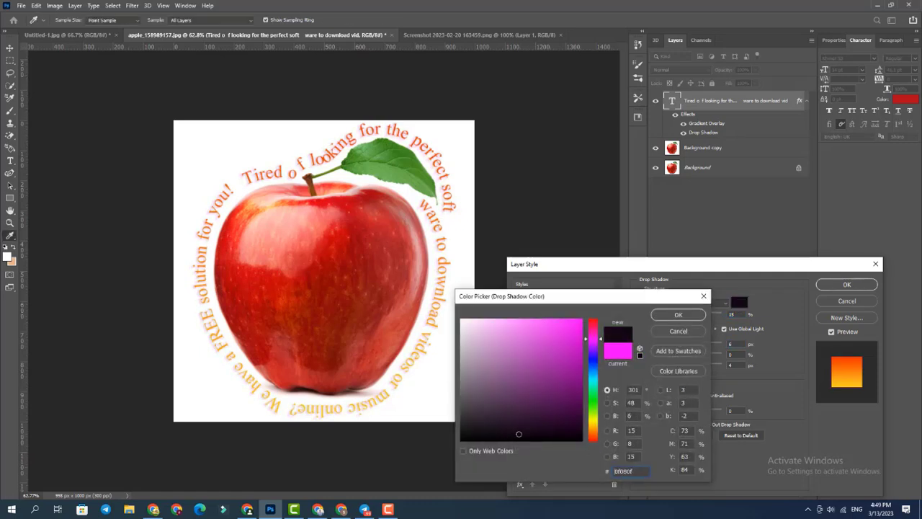
click(670, 317)
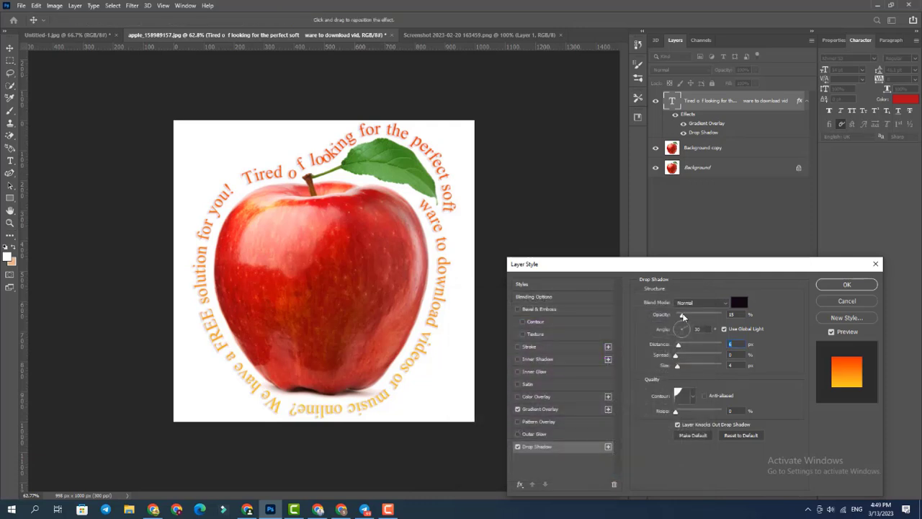
drag(683, 317, 679, 348)
click(691, 317)
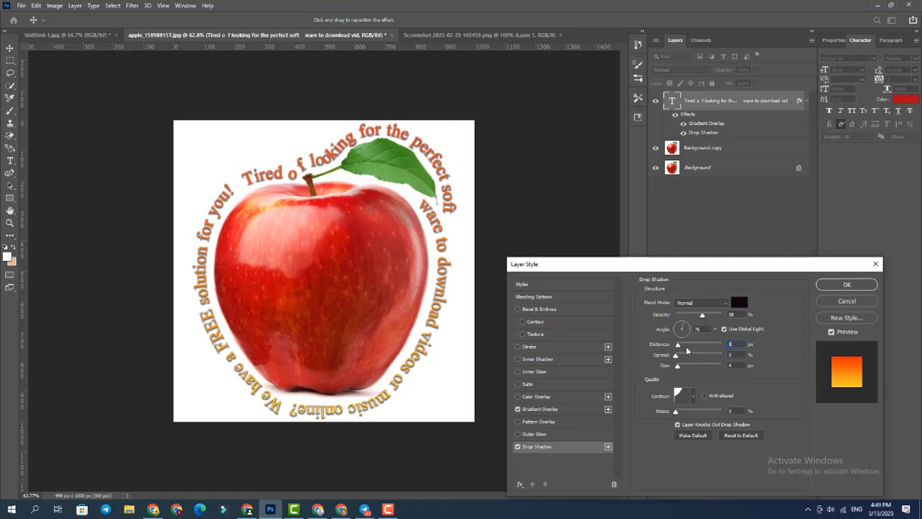
Step: Try several contour presets for the drop shadow and keep the second preset of the second row
click(692, 397)
click(667, 419)
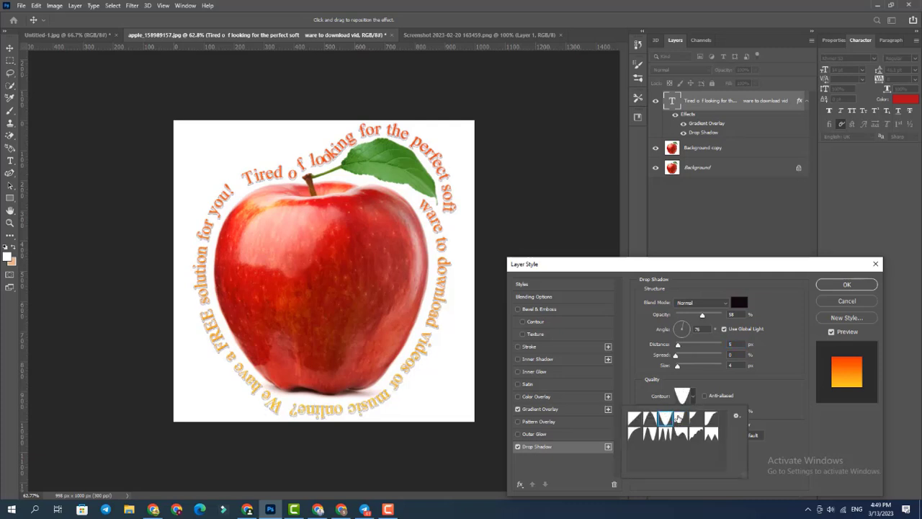
click(710, 434)
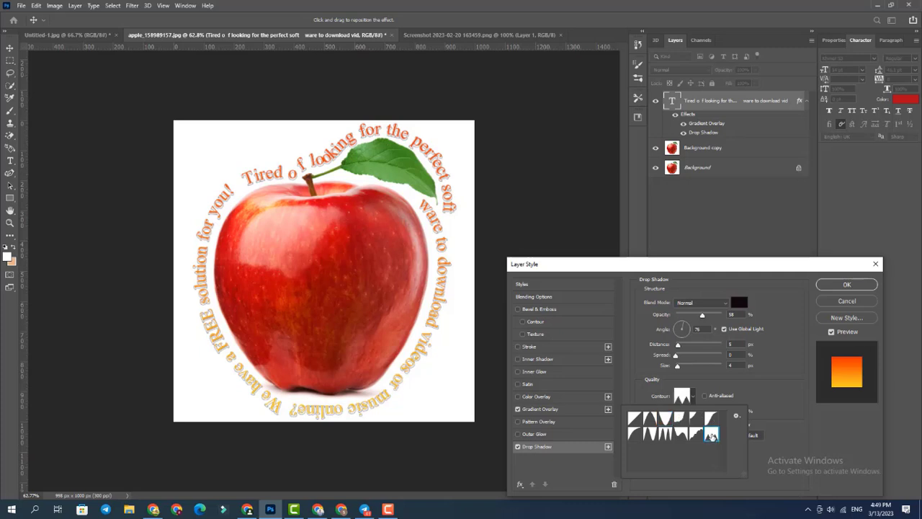
click(711, 418)
click(690, 435)
click(666, 434)
click(650, 435)
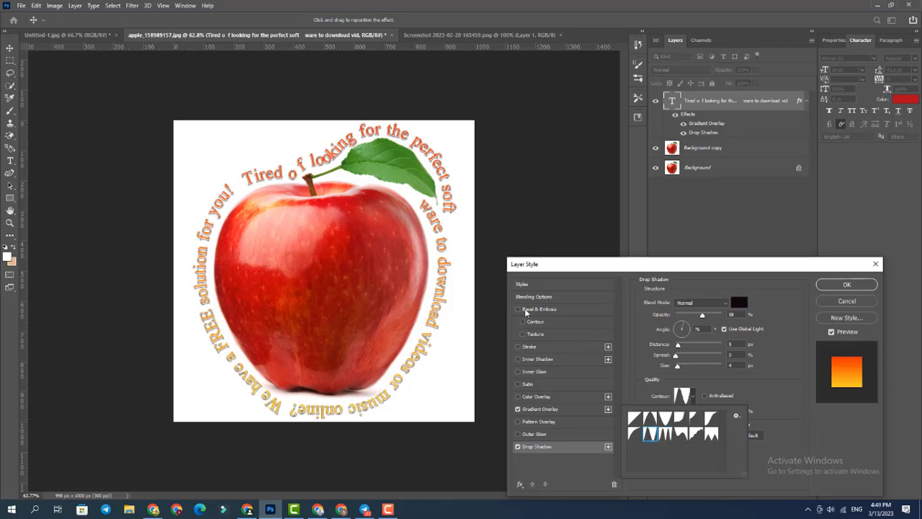
Step: Add a smooth inner bevel to the path text with 1% depth and a blue highlight color
click(556, 311)
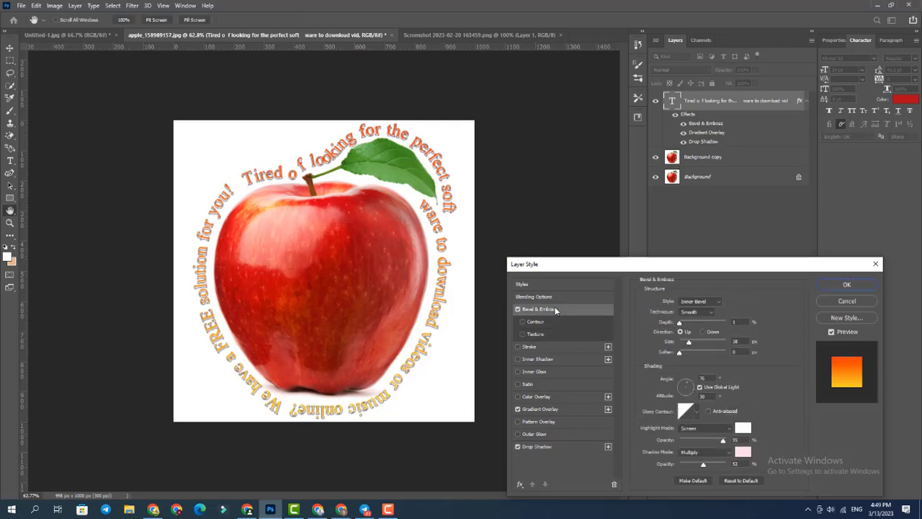
mouse_move(680, 323)
mouse_down()
mouse_move(691, 322)
mouse_move(680, 323)
mouse_up()
click(743, 428)
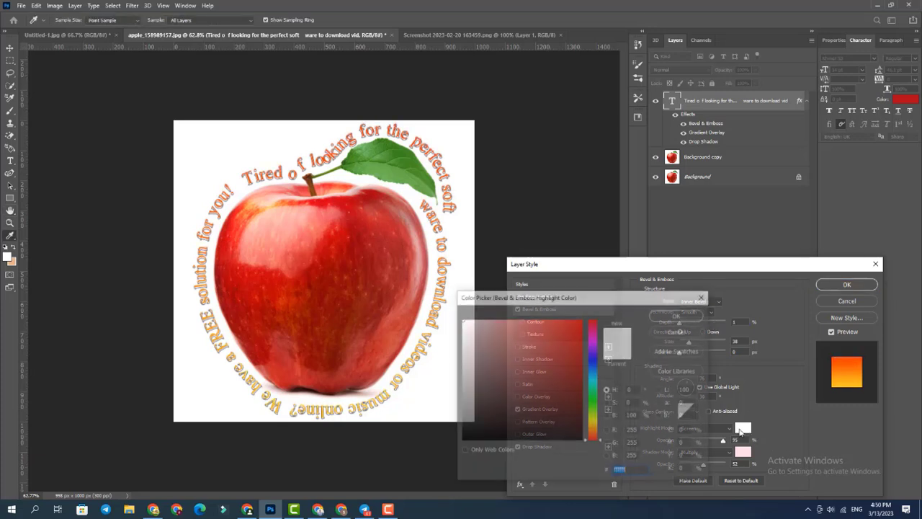
click(576, 354)
click(593, 362)
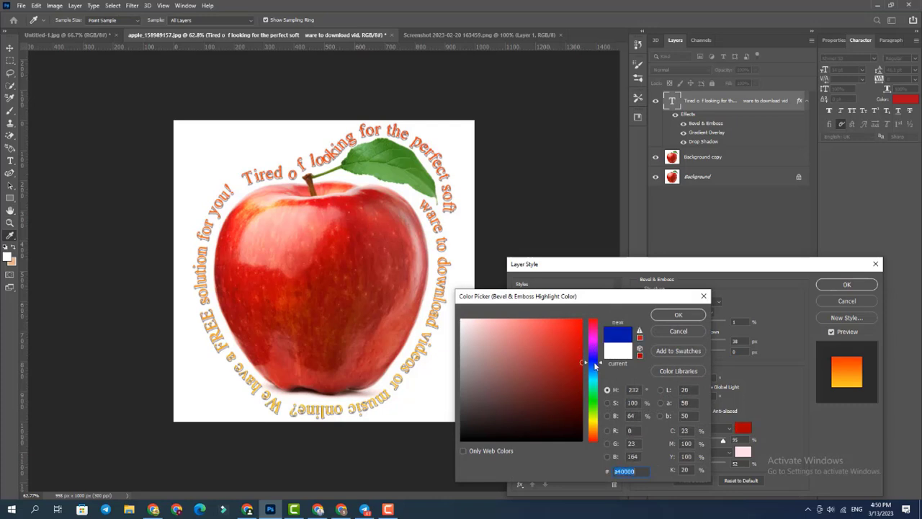
click(676, 316)
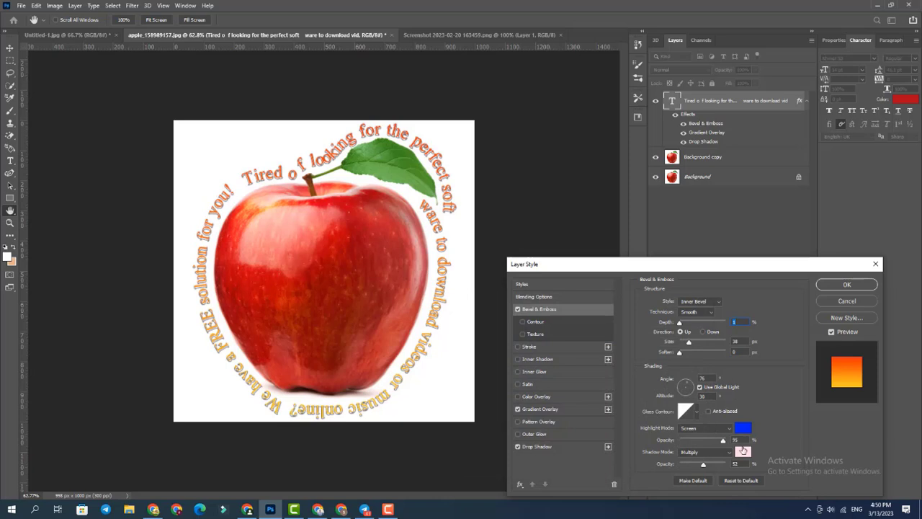
mouse_move(680, 323)
mouse_down()
mouse_move(715, 323)
mouse_move(681, 323)
mouse_up()
Step: Try several gloss contour presets for the bevel and keep the fourth preset of the first row
click(696, 411)
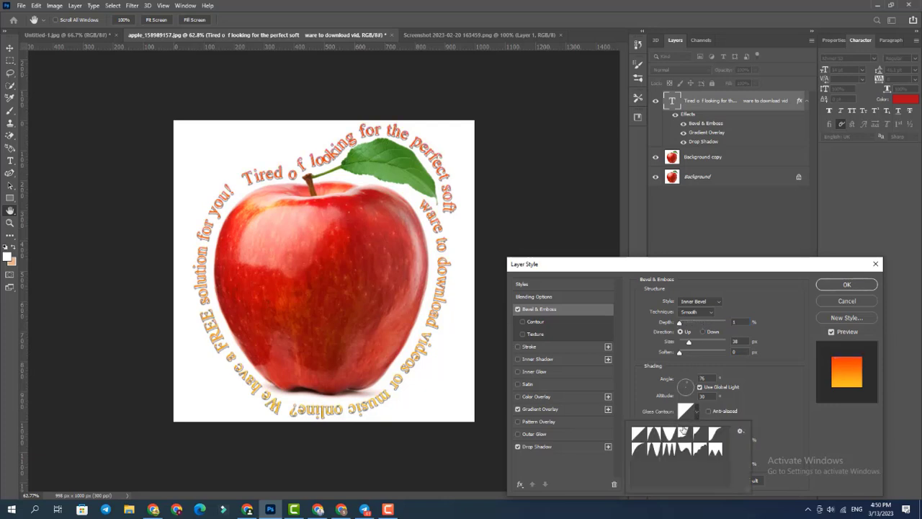
click(657, 436)
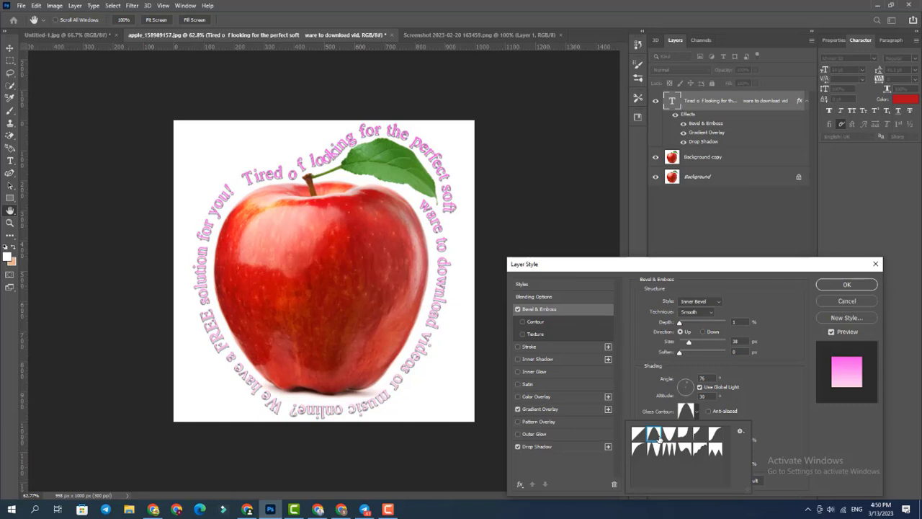
click(671, 435)
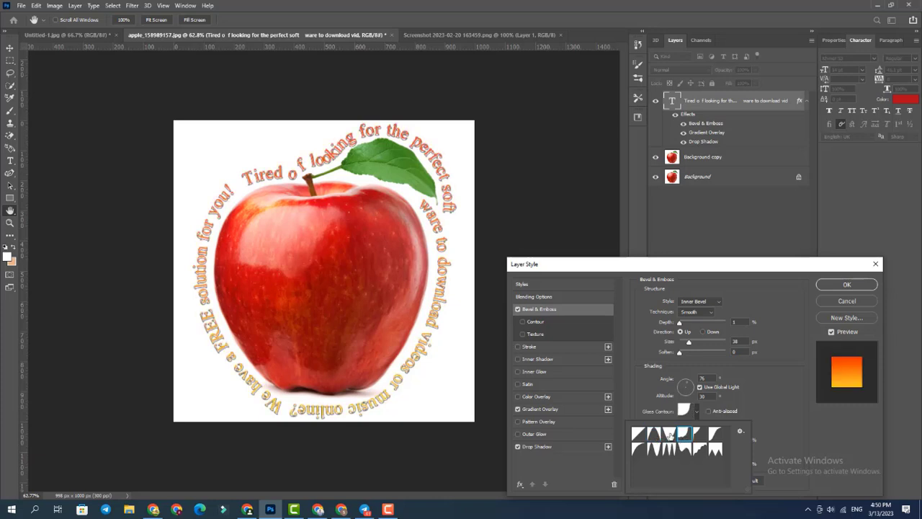
click(715, 434)
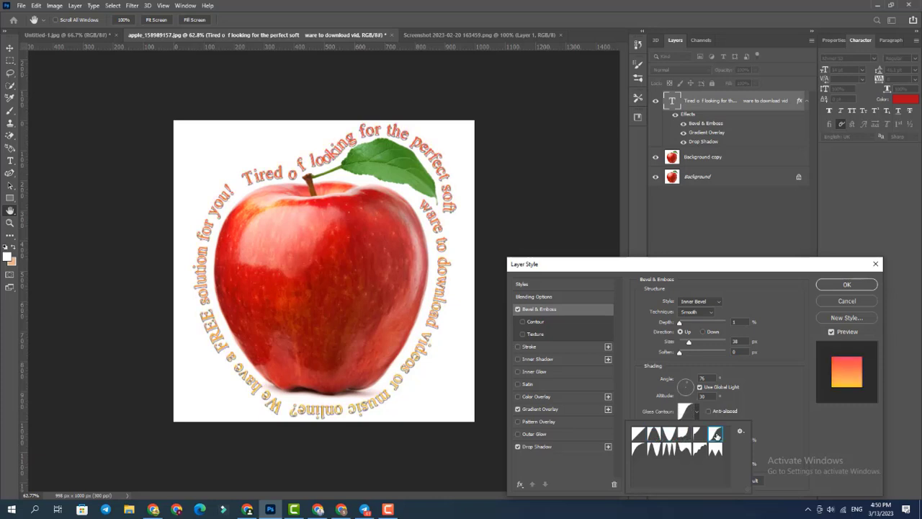
click(697, 435)
click(686, 435)
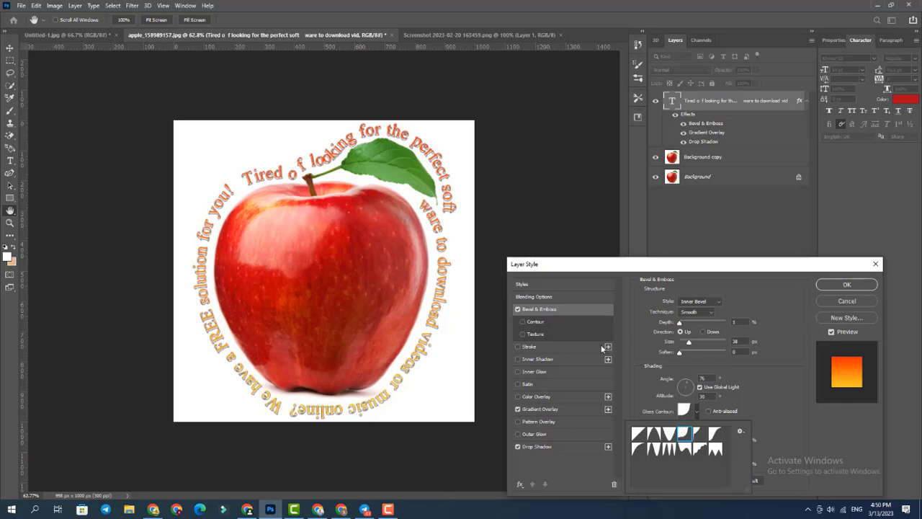
Step: Enable the Contour option under Bevel & Emboss and apply the layer style to the path text
click(548, 320)
click(548, 319)
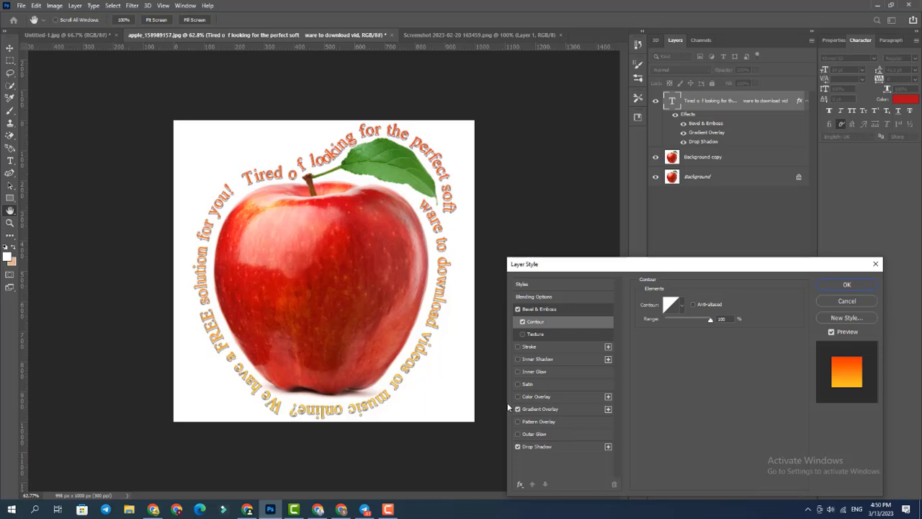
click(840, 285)
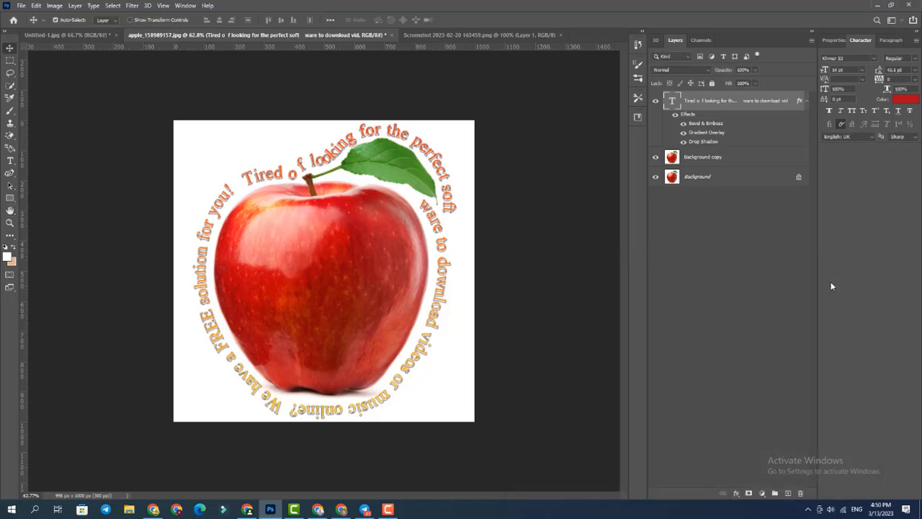